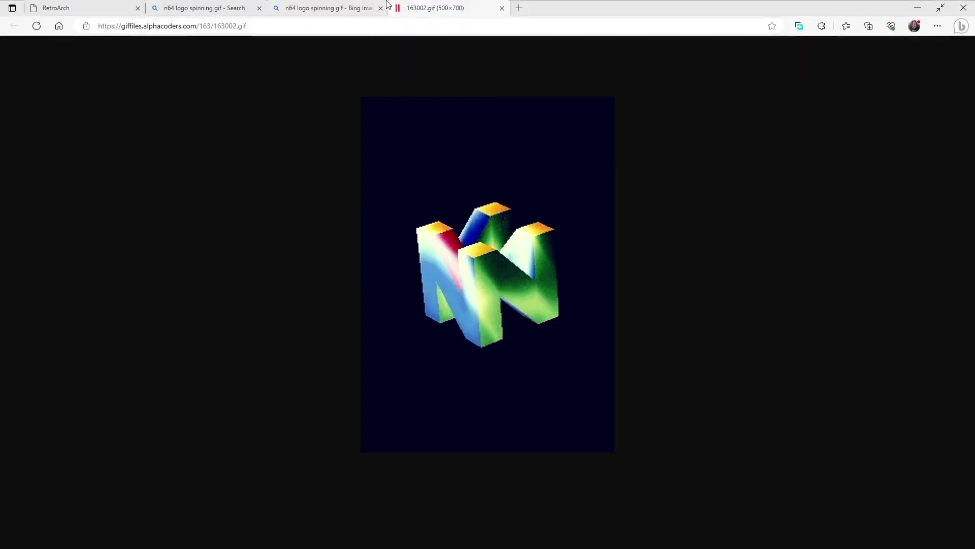
Step: Open the RetroArch website's download page from its home page
left_click(71, 7)
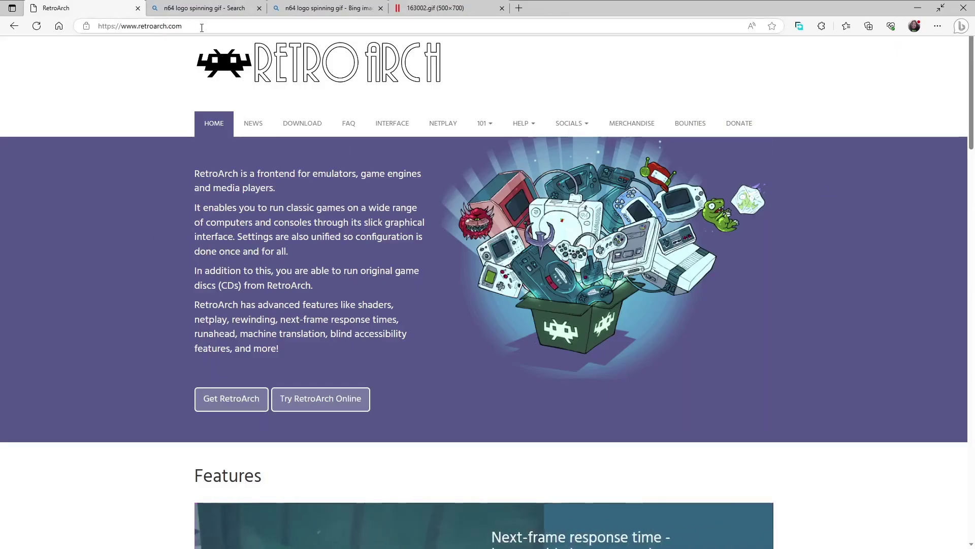
left_click(238, 405)
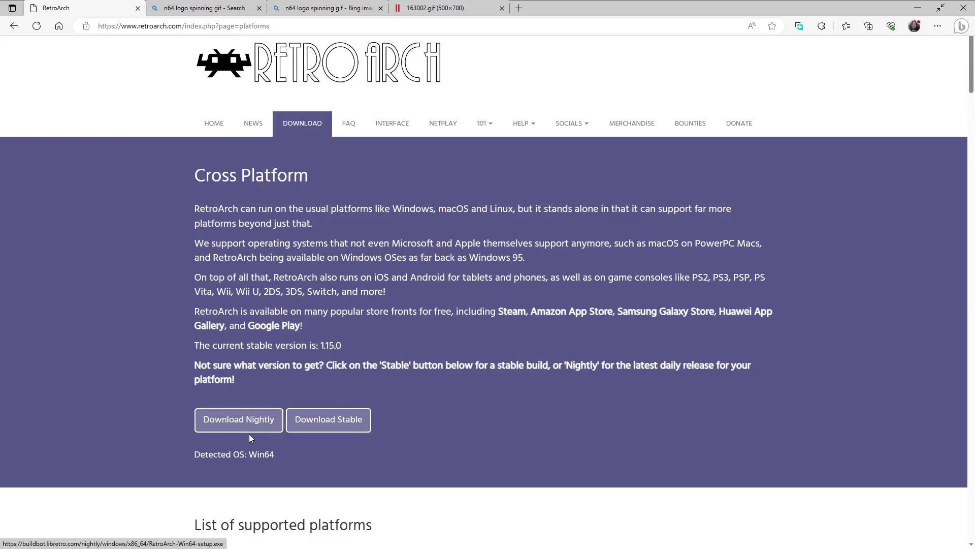
key("F11")
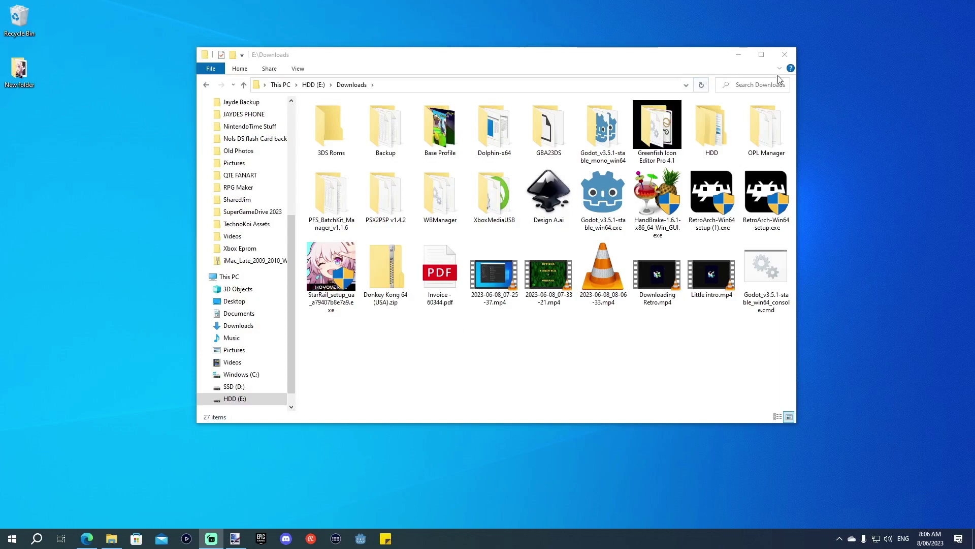
Step: Close the Downloads folder window, launch RetroArch through the Windows search, and switch it to full screen
left_click(785, 55)
left_click(36, 538)
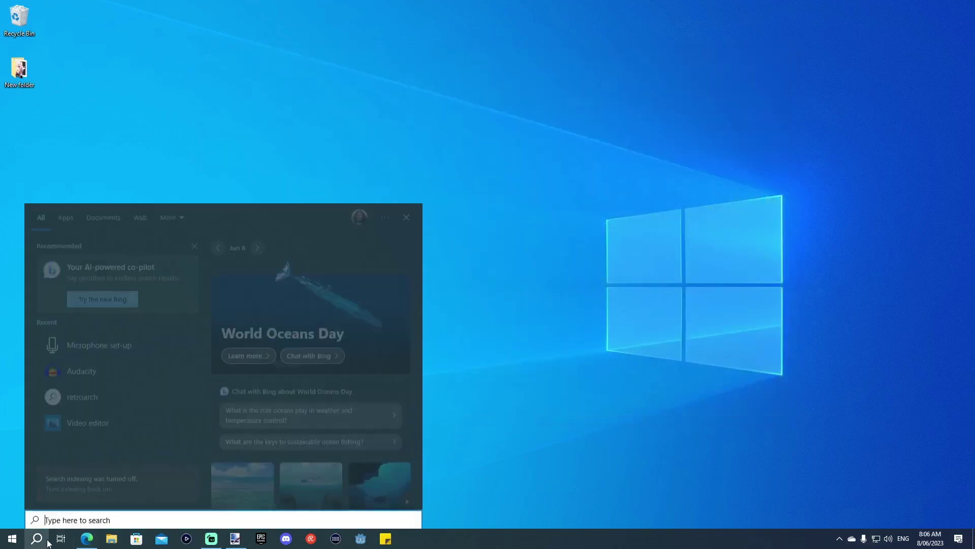
type("retr")
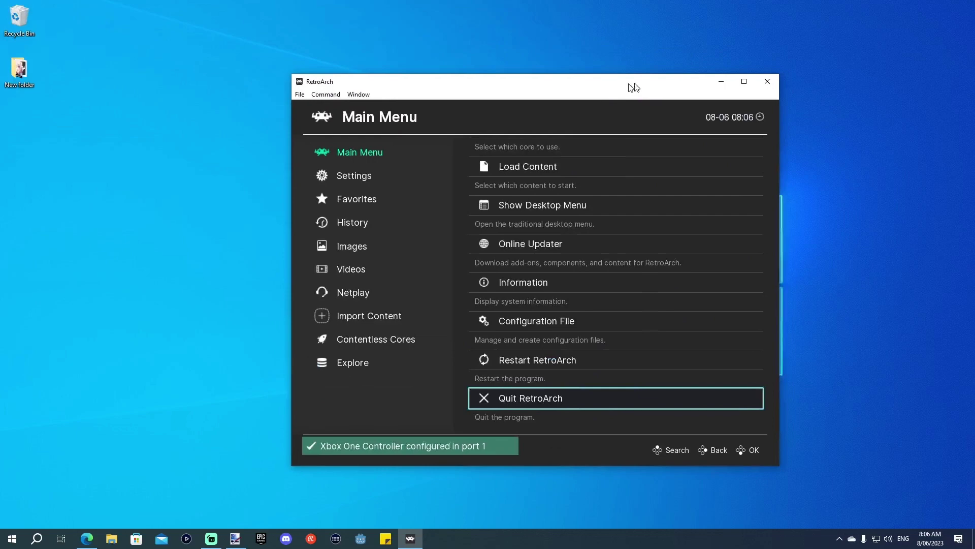
key("Up")
key("Up")
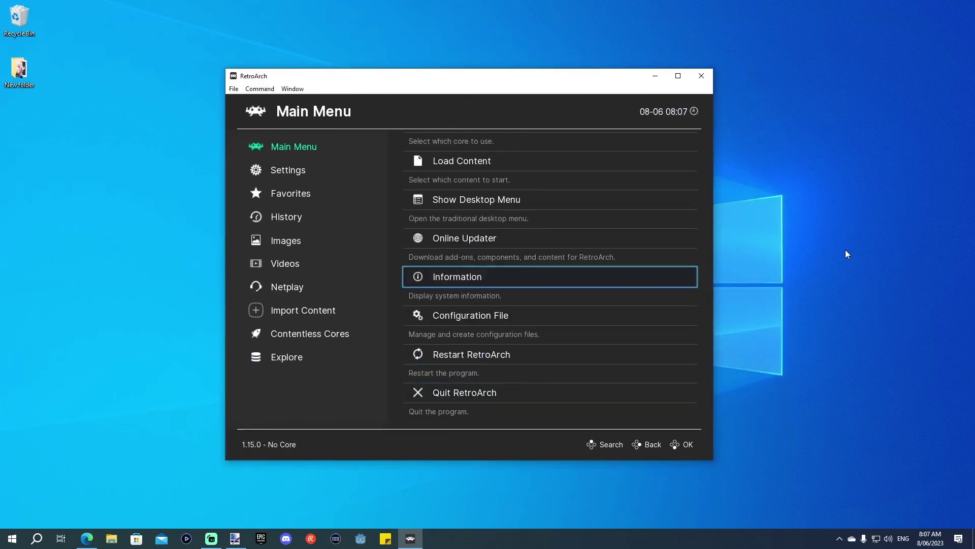
left_click(292, 89)
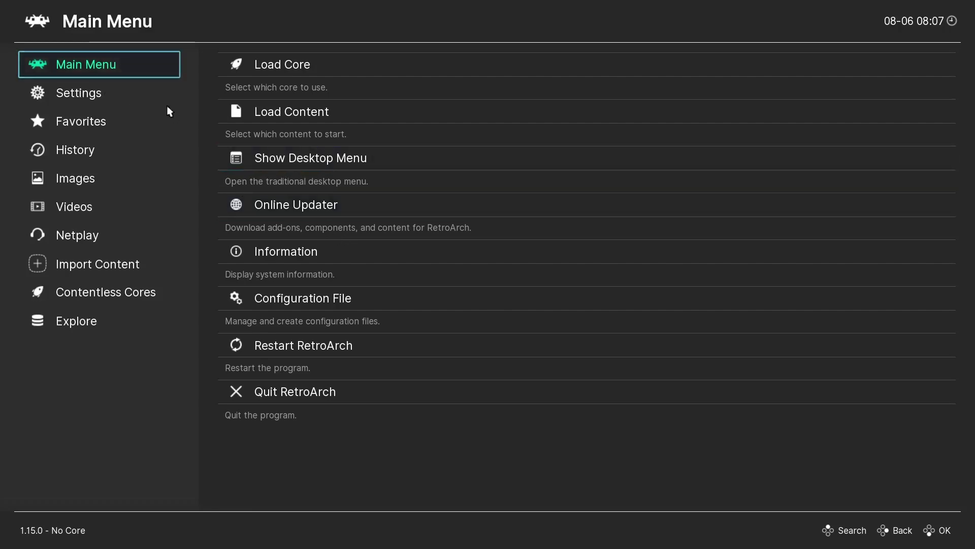
Step: Look up the Nintendo 64 (Mupen64Plus-Next) core in the Online Updater's Core Downloader list
left_click(333, 211)
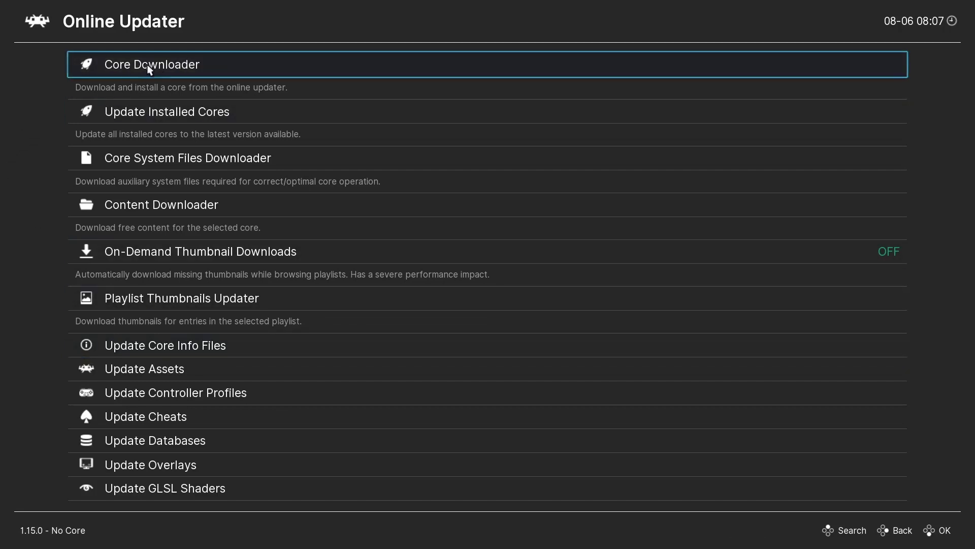
left_click(170, 75)
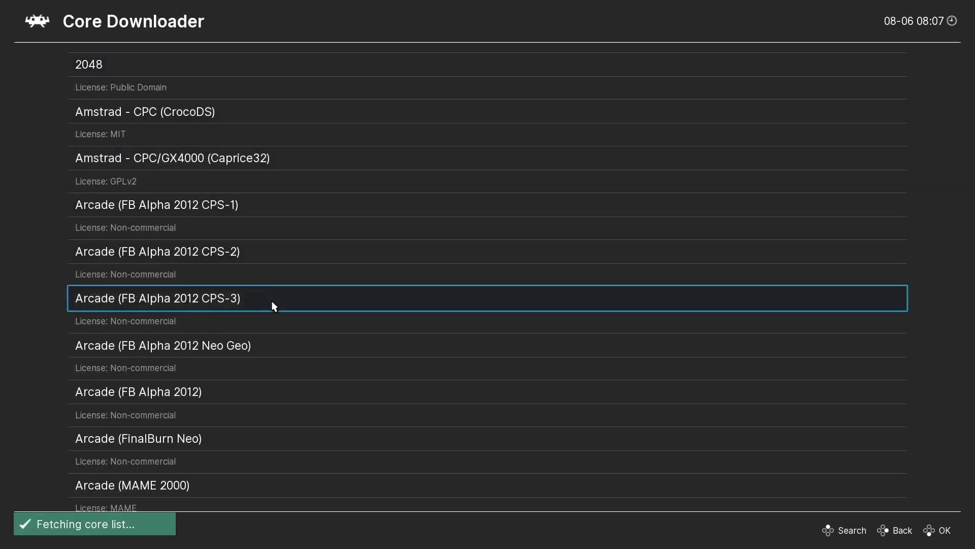
scroll(272, 305, "down", 4)
scroll(282, 287, "down", 19)
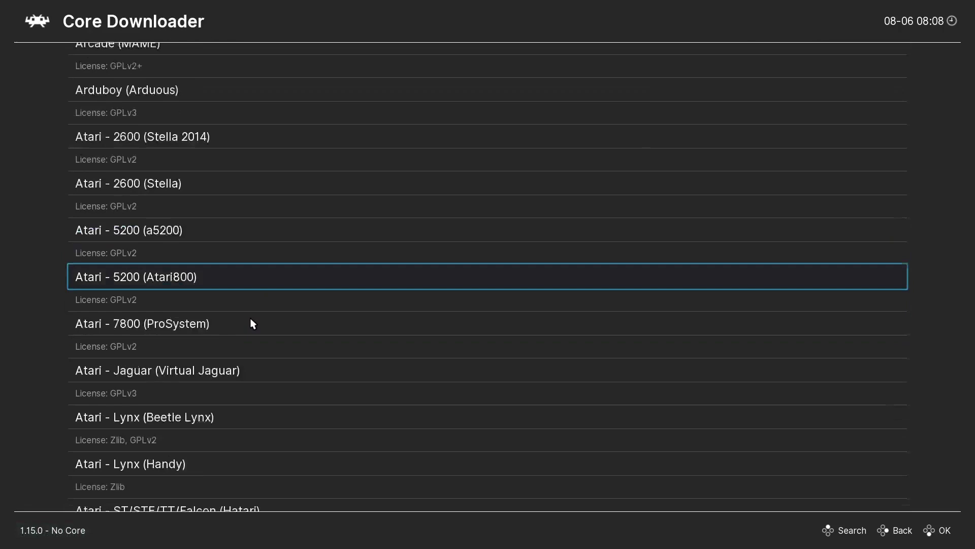
scroll(254, 323, "down", 19)
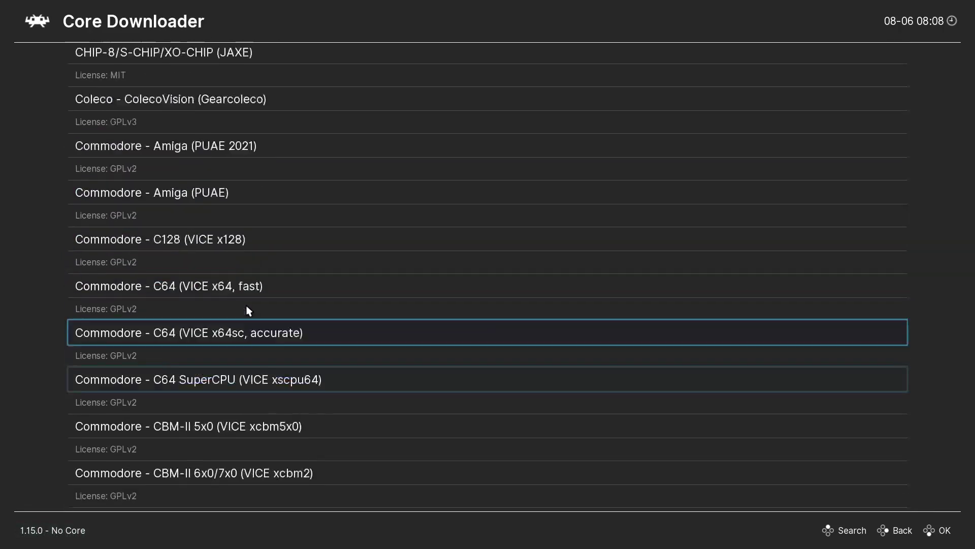
scroll(268, 325, "down", 20)
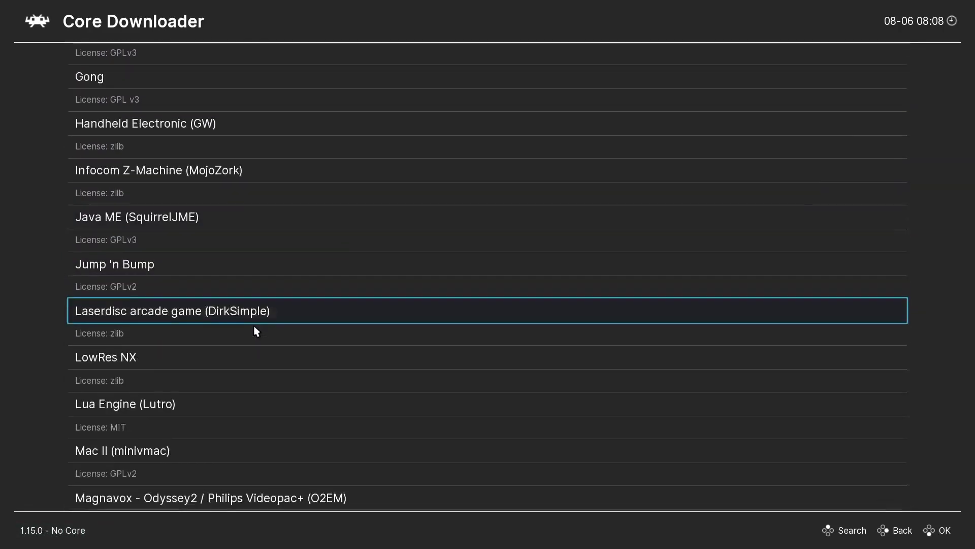
scroll(255, 343, "down", 16)
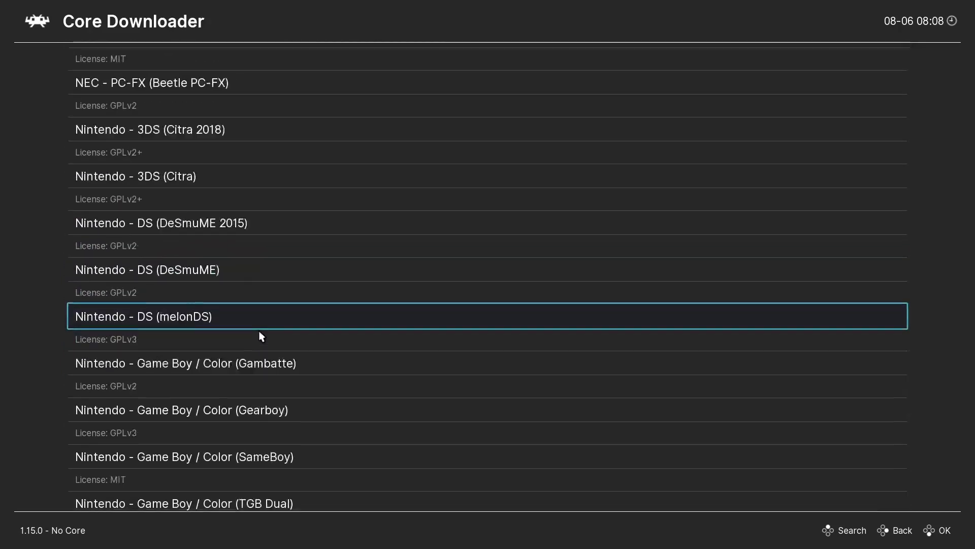
scroll(259, 340, "down", 10)
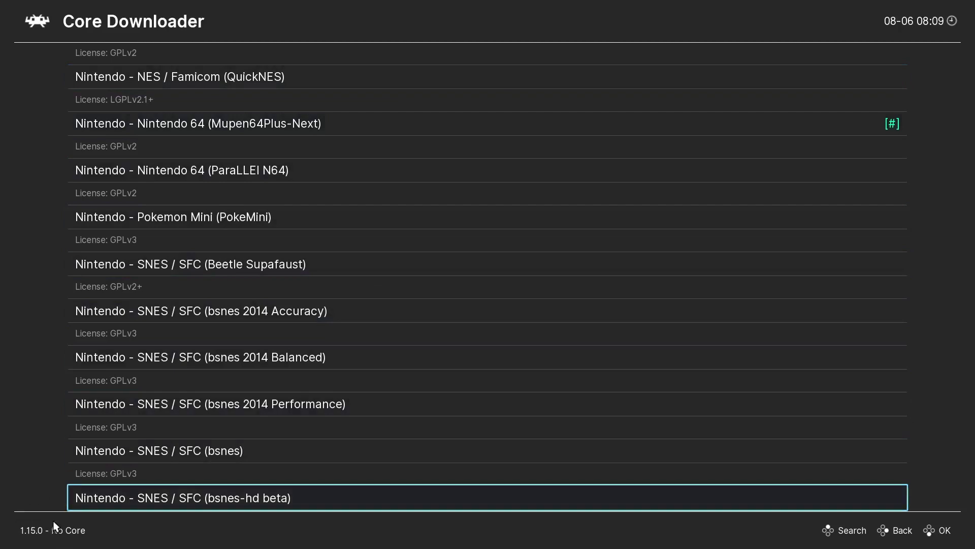
right_click(404, 129)
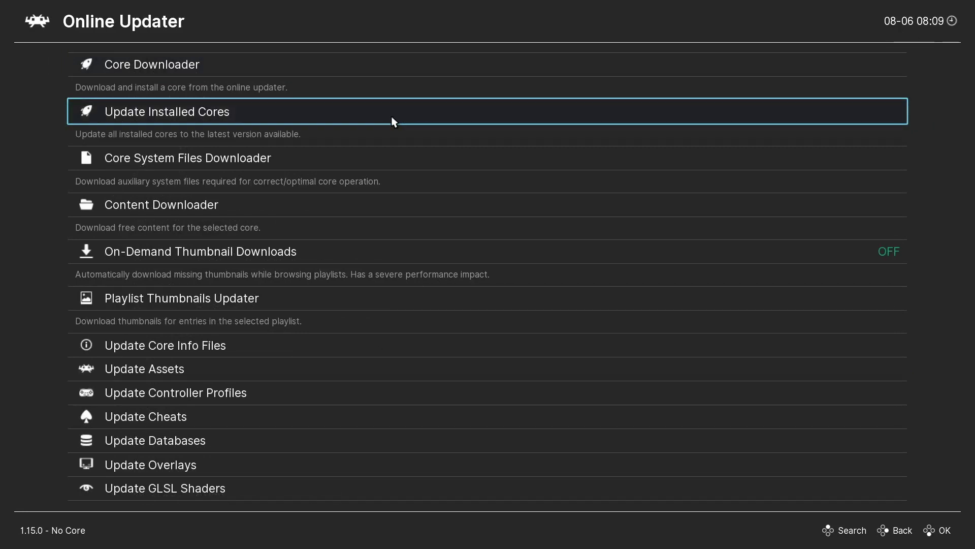
key("Down")
key("Down")
key("Down")
key("Up")
key("Up")
key("Up")
key("Up")
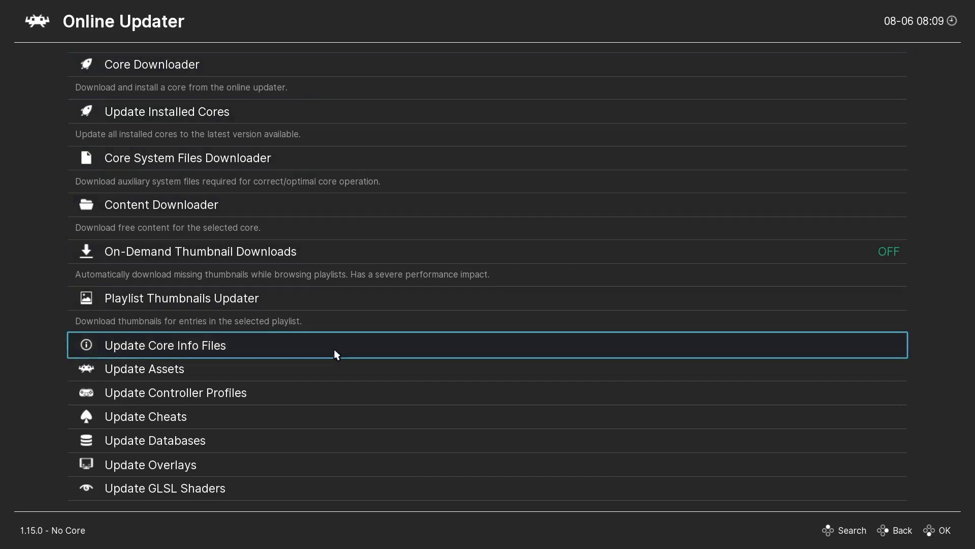
Step: Set the File Browser start directory to E:\Downloads in the directory settings
key("BackSpace")
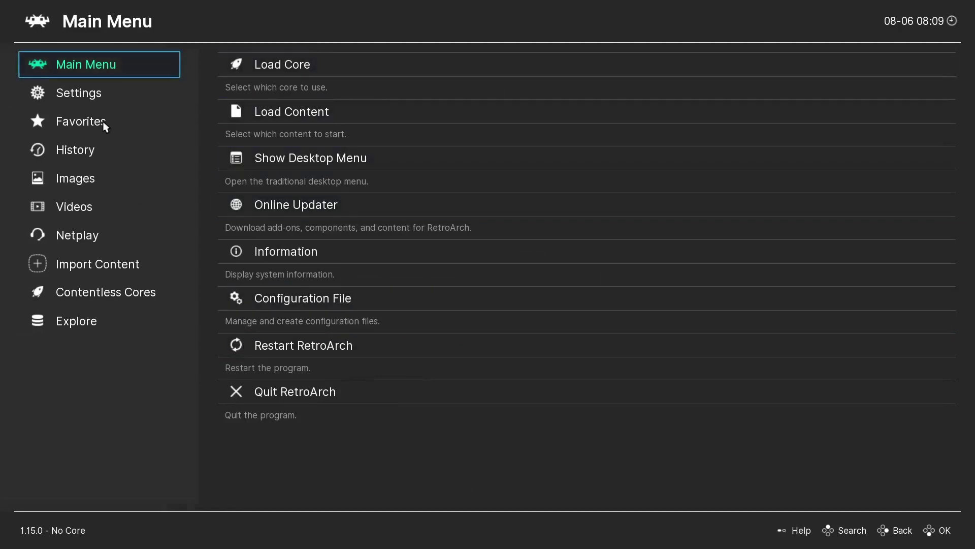
left_click(75, 93)
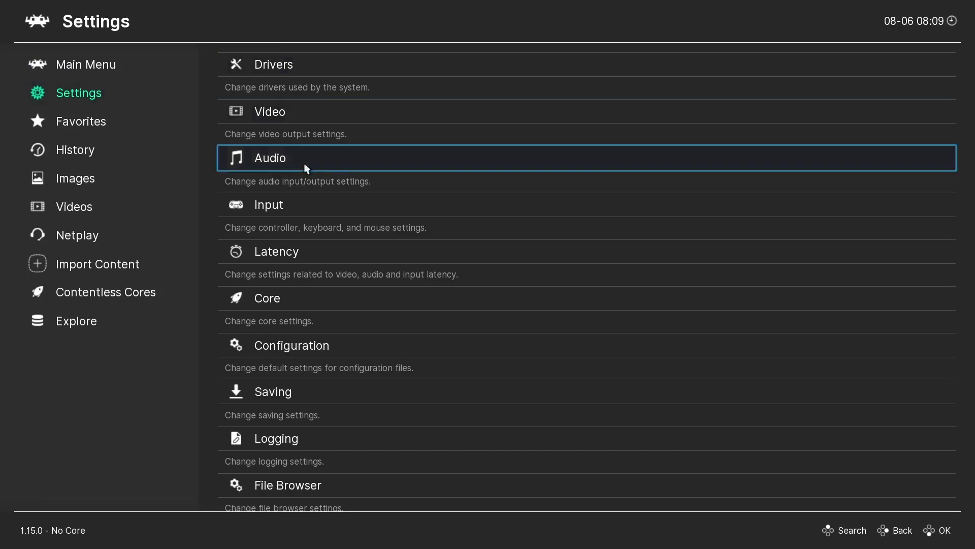
scroll(342, 414, "down", 5)
scroll(340, 401, "up", 3)
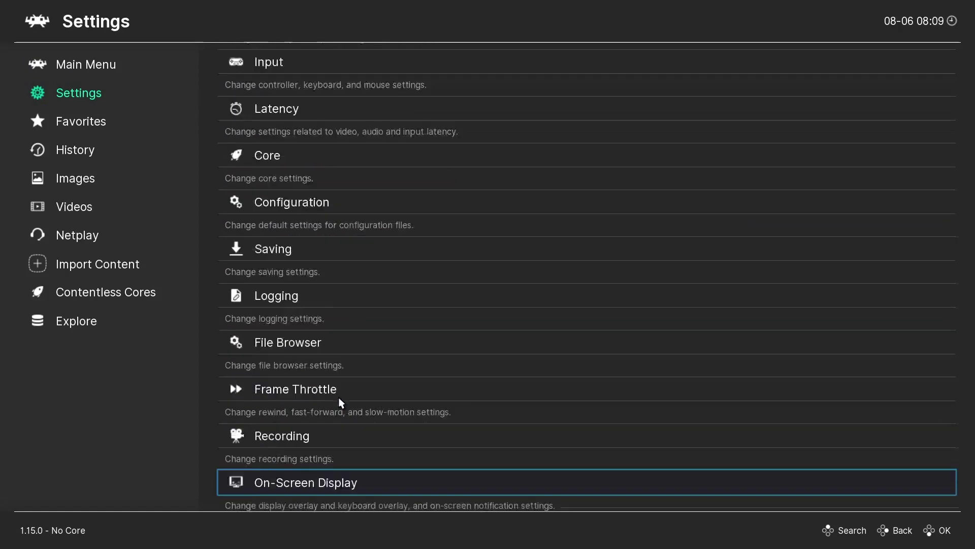
scroll(341, 400, "down", 1)
scroll(338, 396, "down", 4)
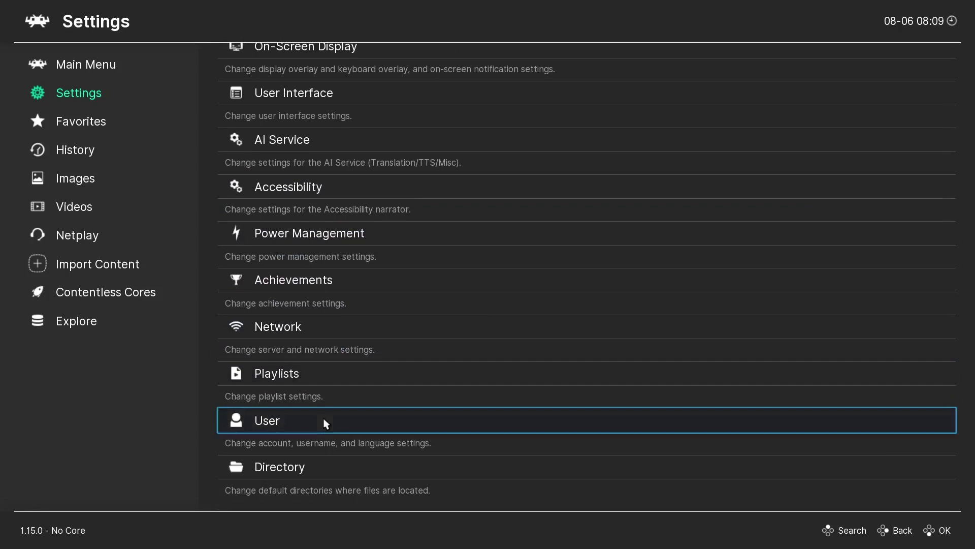
left_click(306, 474)
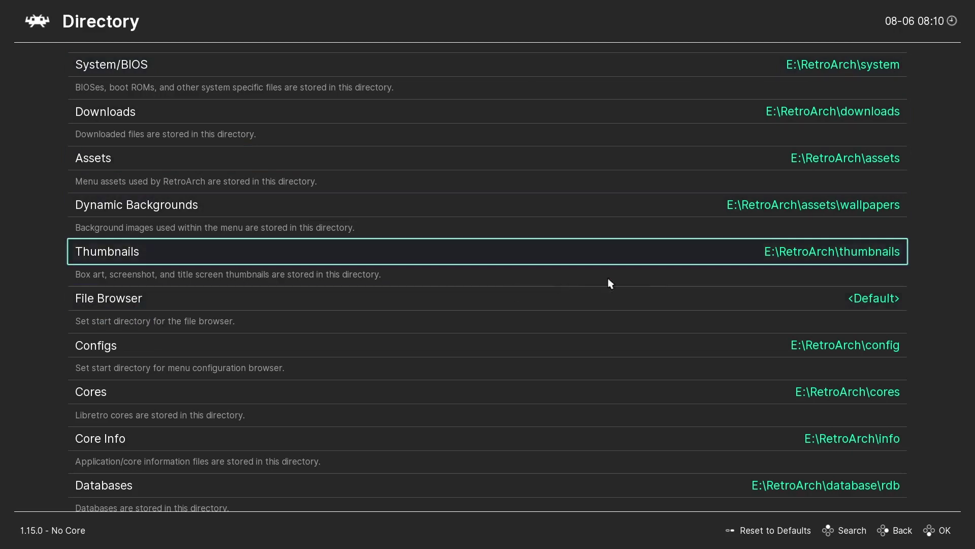
left_click(869, 304)
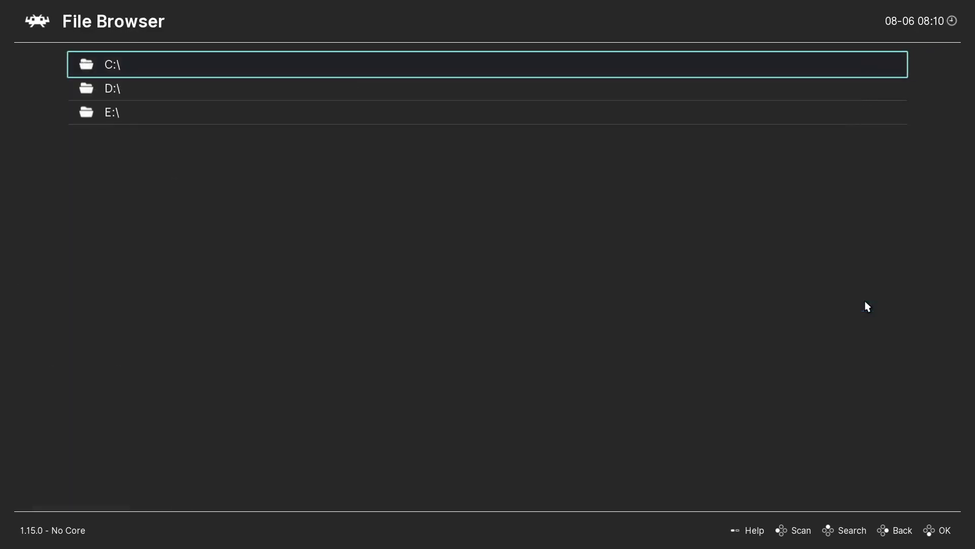
left_click(133, 112)
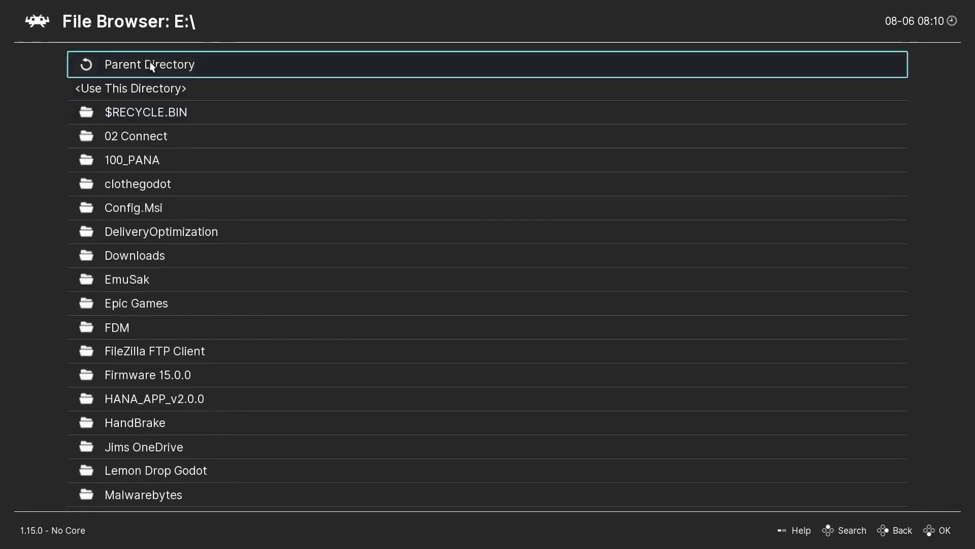
left_click(182, 257)
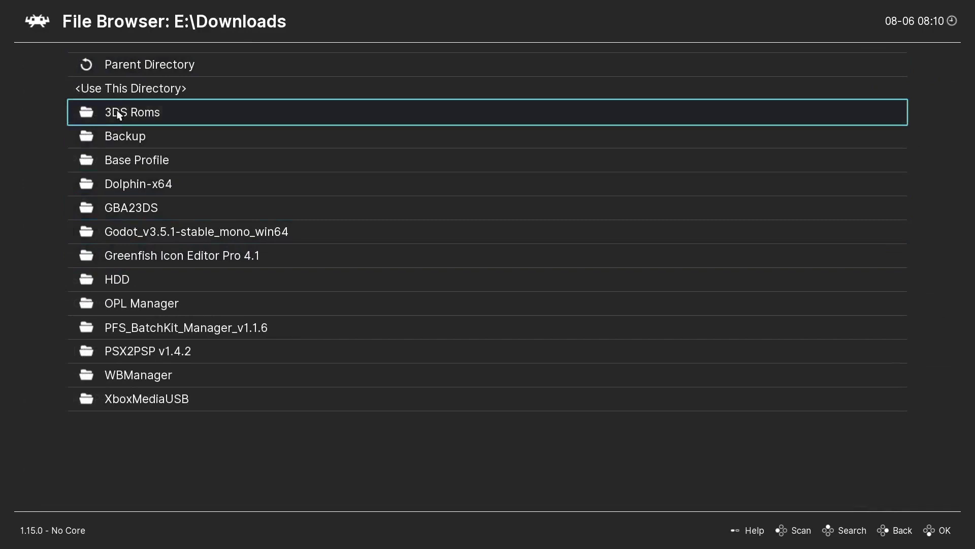
left_click(150, 96)
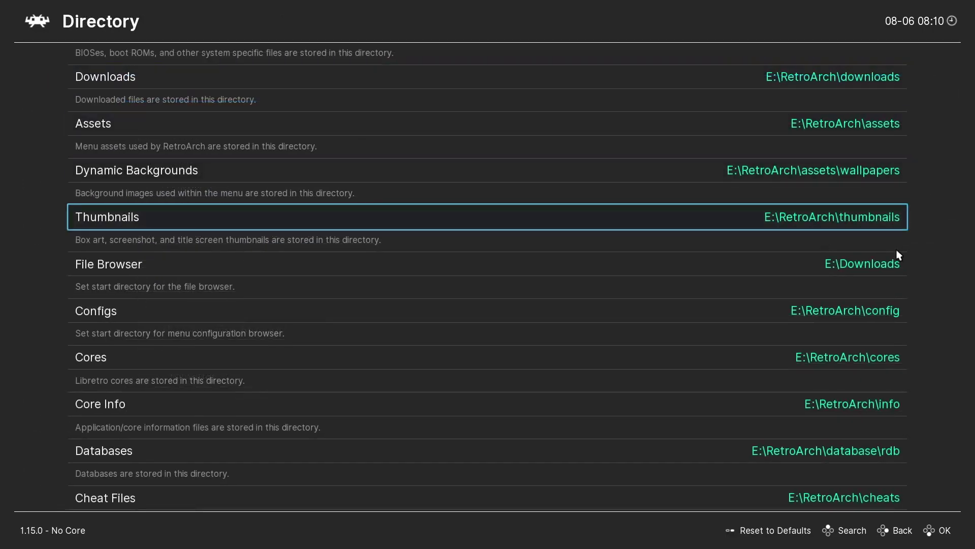
right_click(869, 272)
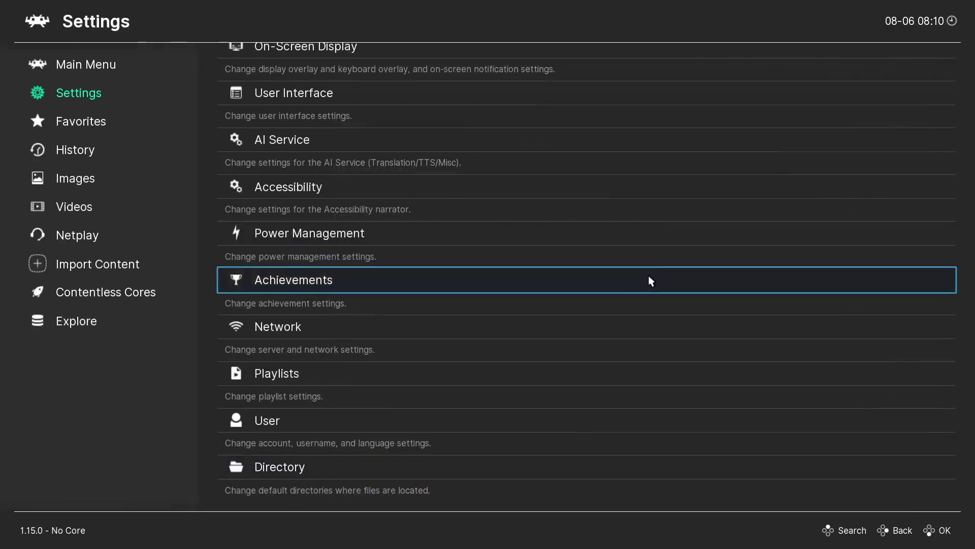
Step: Save the current configuration, overwriting the existing configuration file, and return to the main menu
left_click(104, 66)
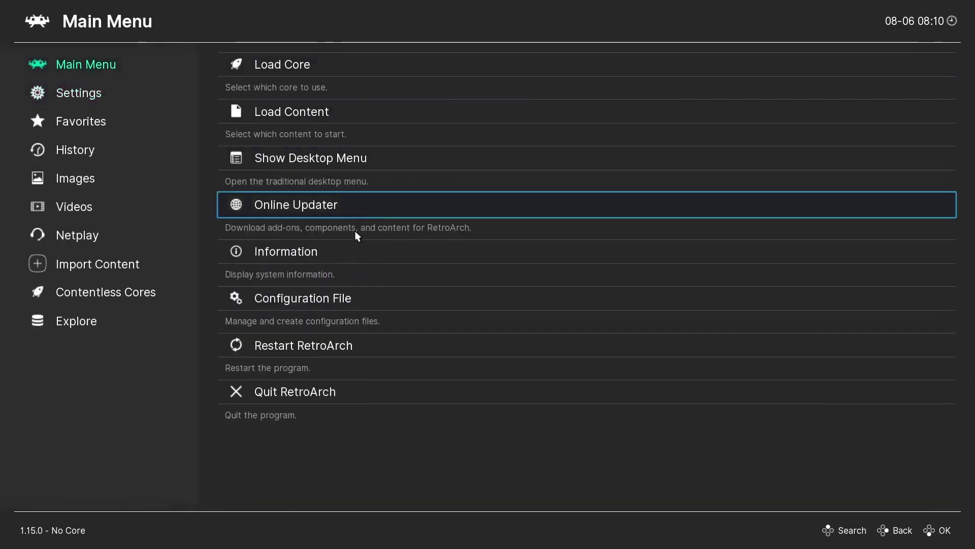
left_click(339, 304)
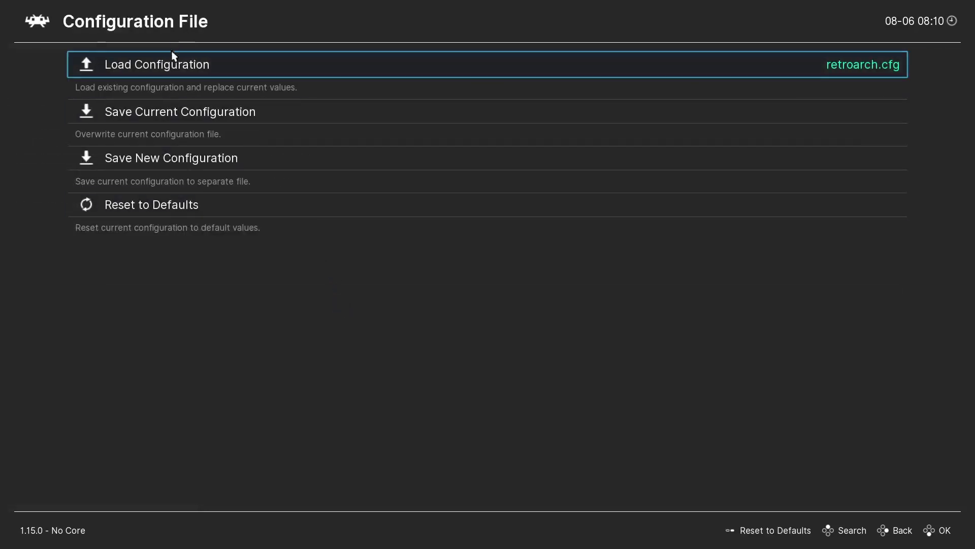
left_click(201, 118)
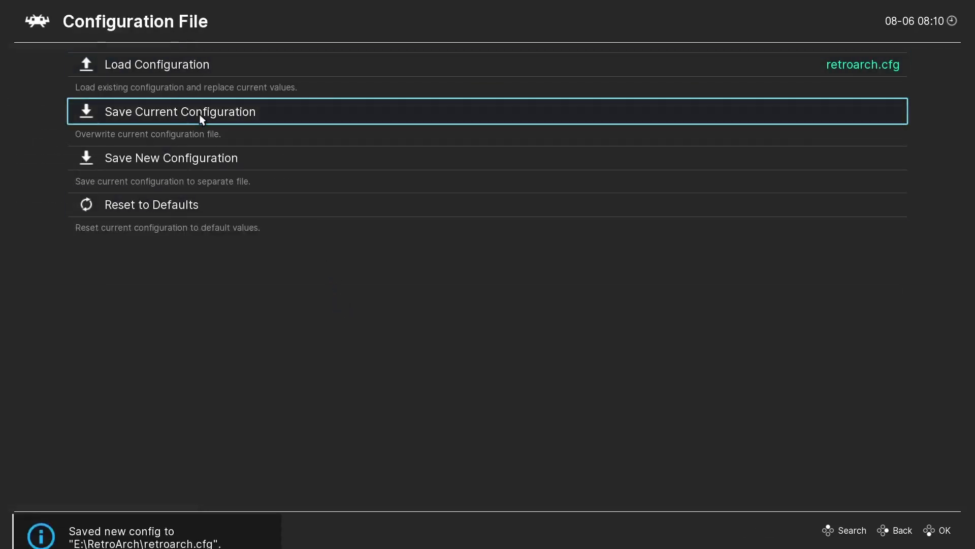
right_click(420, 328)
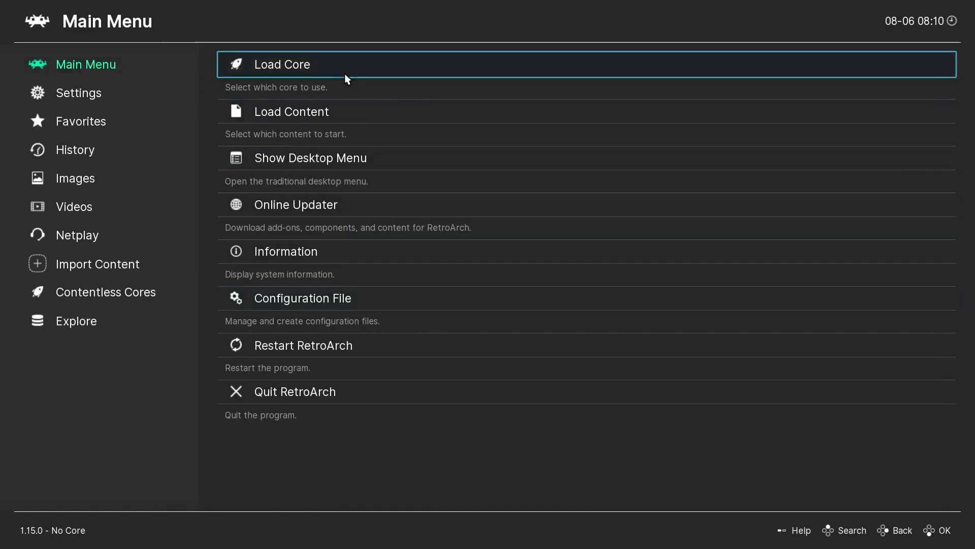
Step: Load the Nintendo 64 (Mupen64Plus-Next) core and open Donkey Kong 64 (USA).zip from E:\Downloads as content
left_click(301, 74)
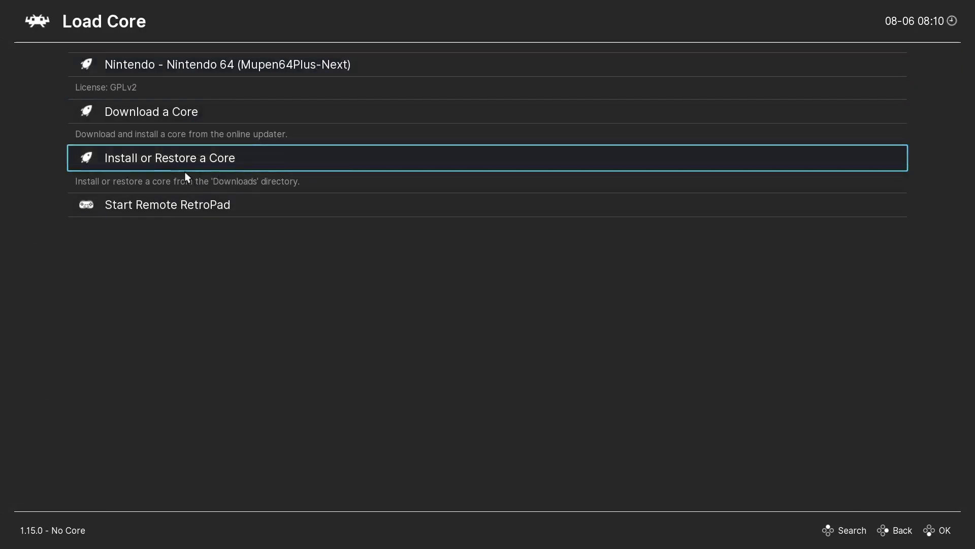
left_click(313, 74)
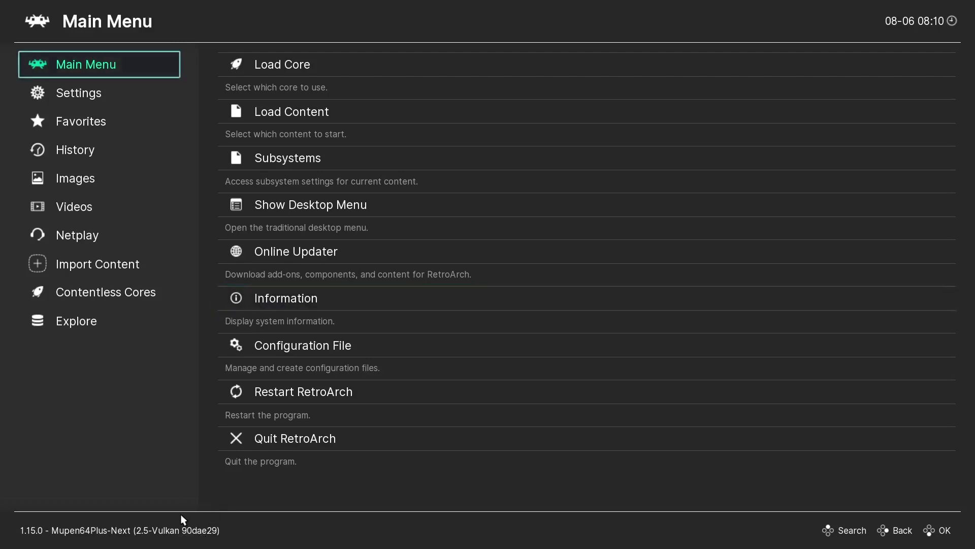
left_click(308, 126)
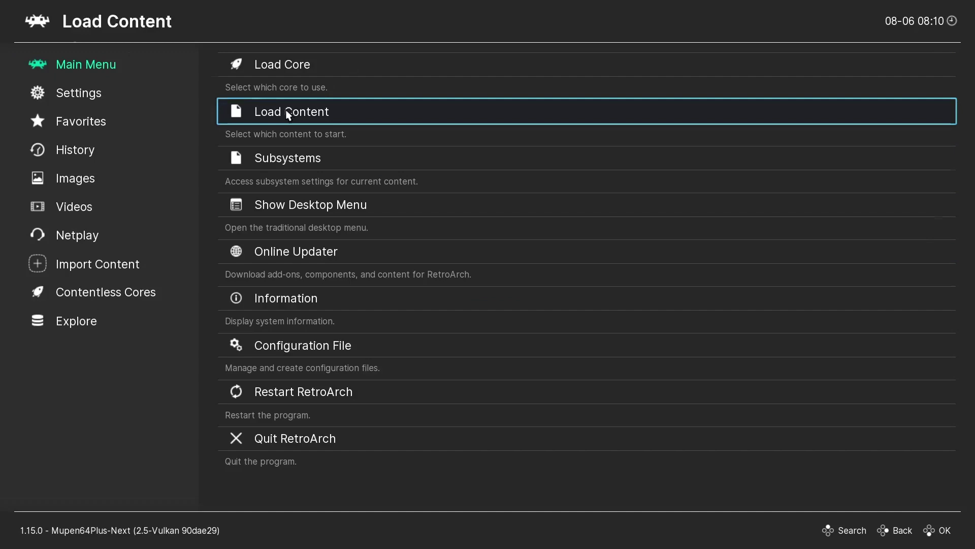
left_click(180, 68)
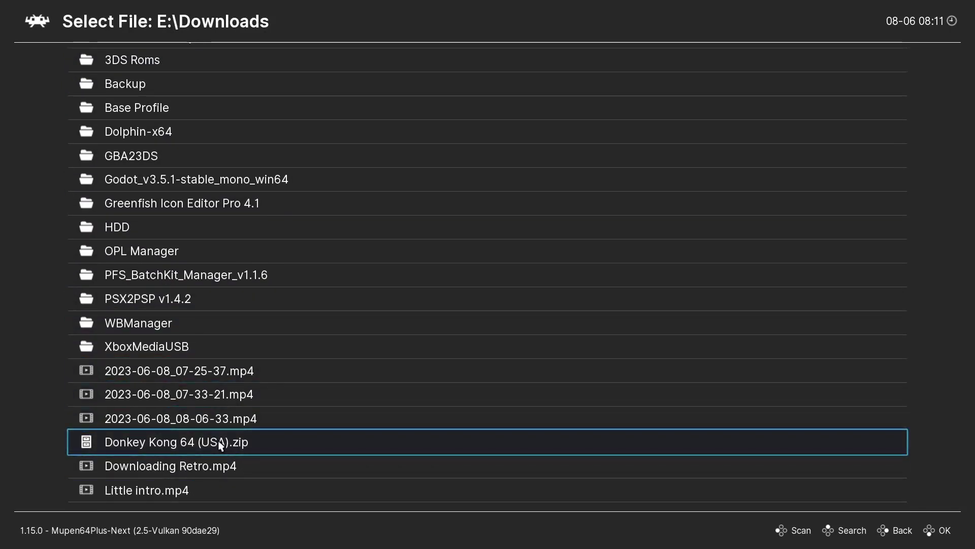
left_click(219, 443)
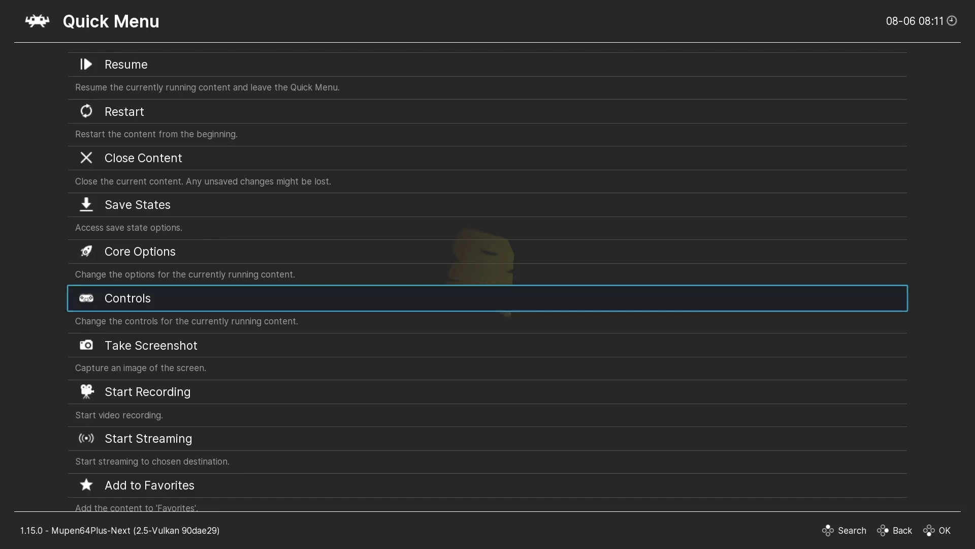
Step: Look through the Quick Menu entries available for the running Donkey Kong 64 content
key("Up")
key("Up")
key("Up")
key("Up")
key("Down")
key("Down")
key("Down")
key("Down")
key("Down")
key("Down")
key("Down")
key("Down")
key("Down")
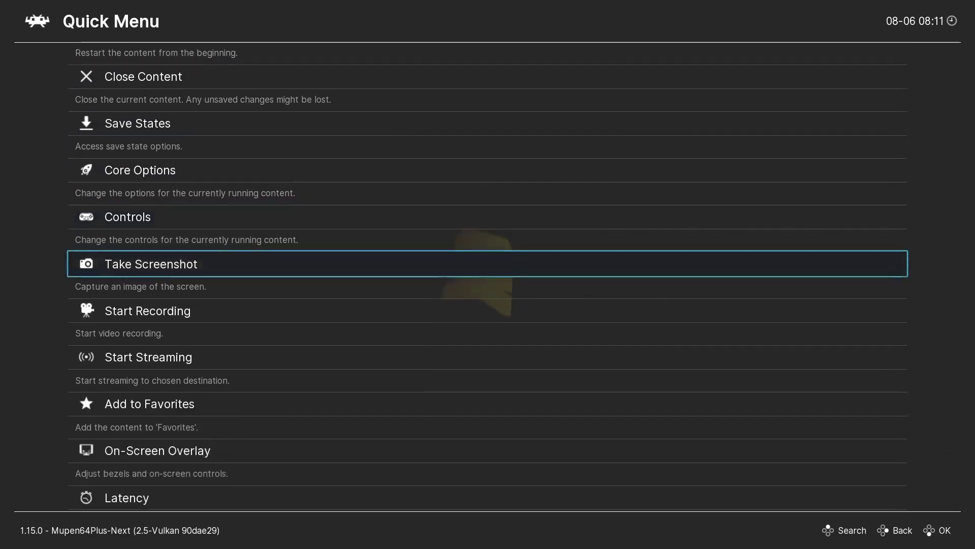
key("Down")
key("Up")
key("Up")
key("Up")
key("Up")
key("Up")
key("Up")
key("Up")
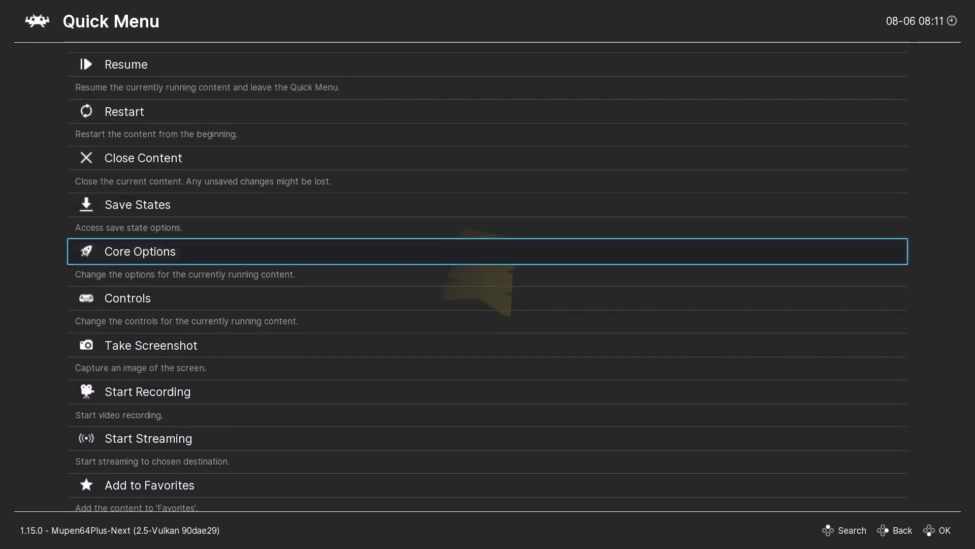
Step: Open the Core Options and examine the choices for the RDP Plugin without changing the selection
key("Return")
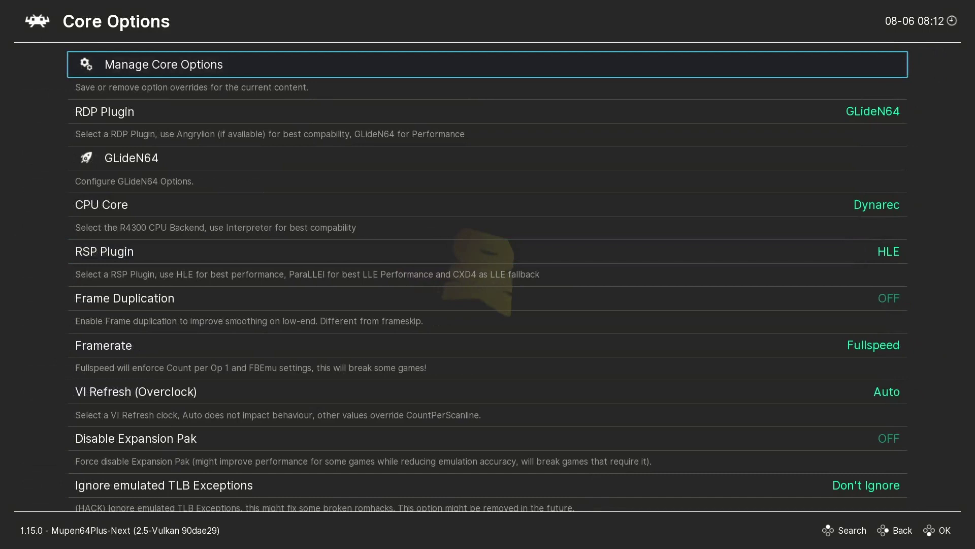
key("Down")
key("Down")
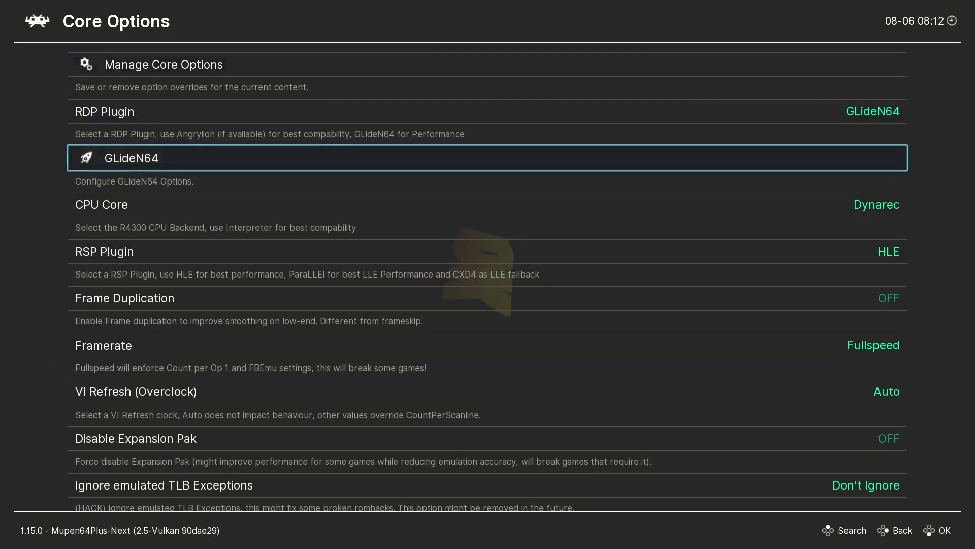
key("Up")
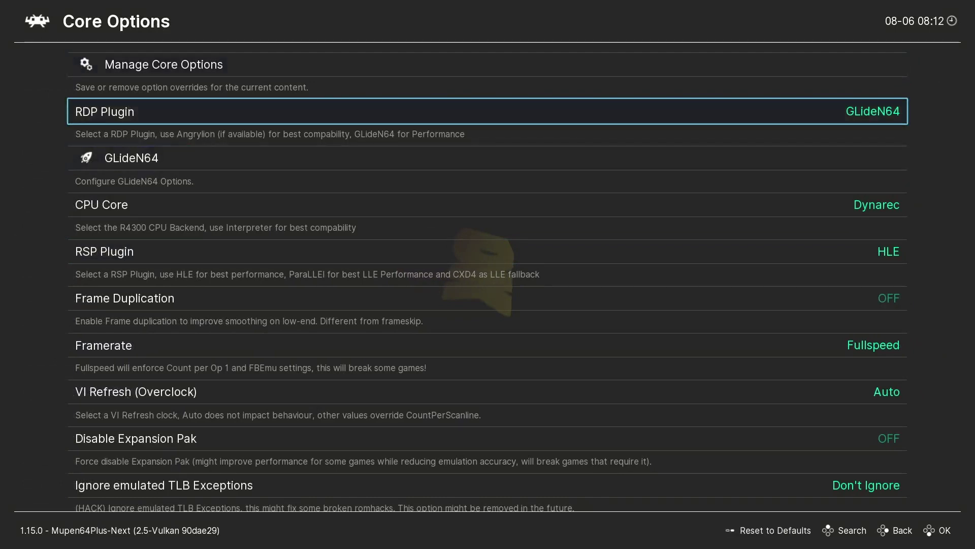
key("Return")
key("Up")
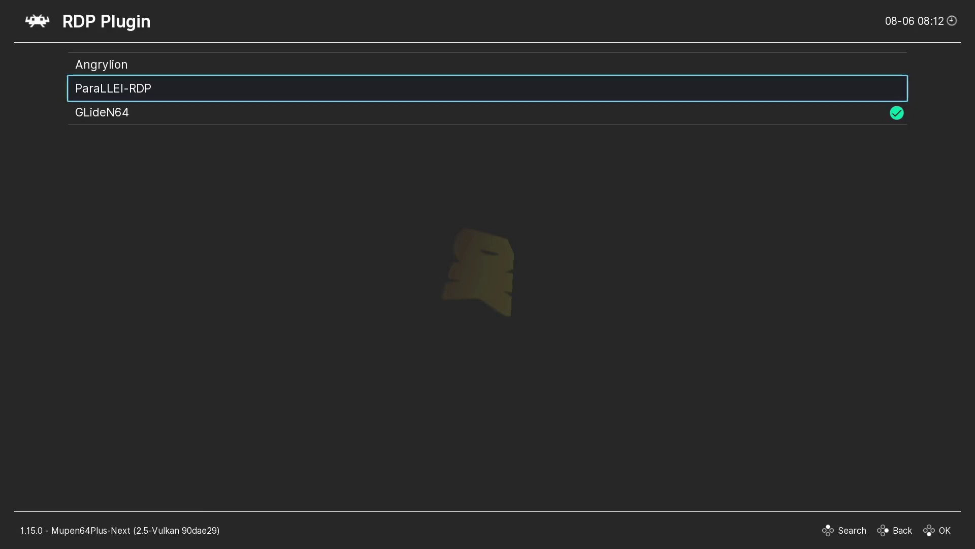
key("BackSpace")
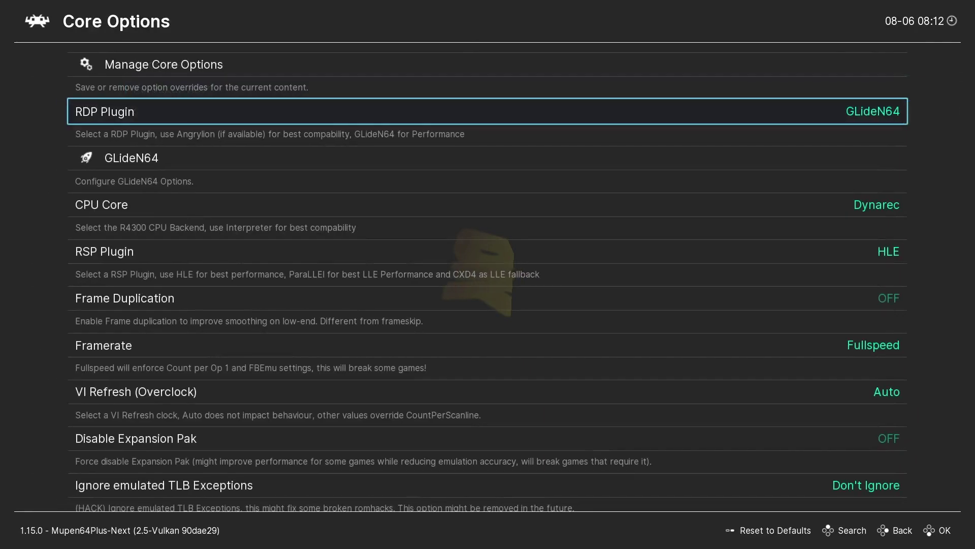
Step: Set the 4:3 Resolution in the GLideN64 options to 1440x1080
key("Down")
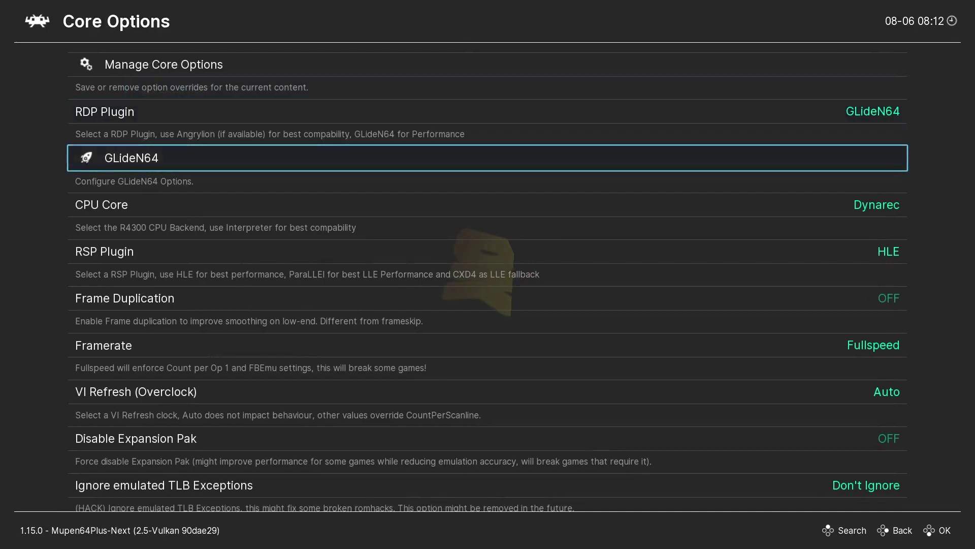
key("Return")
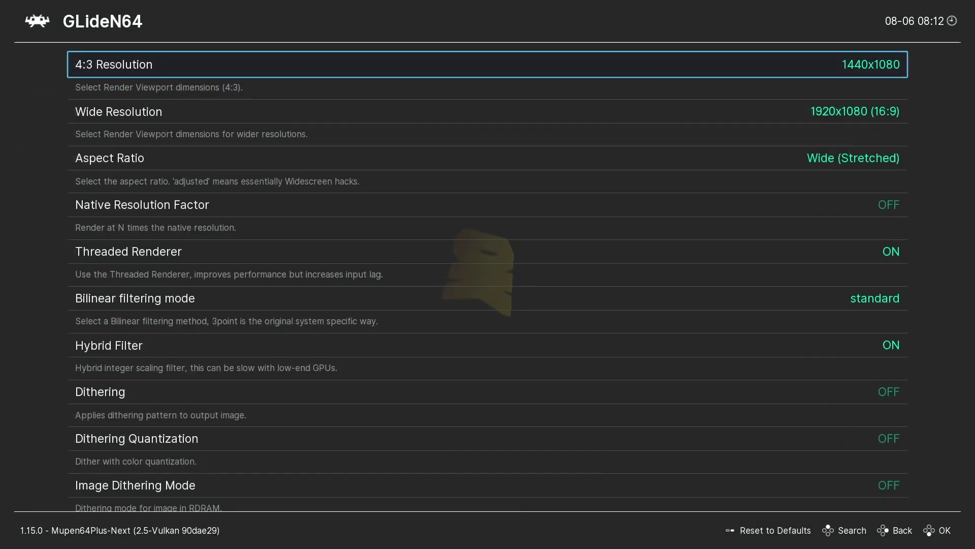
key("Down")
key("Up")
key("Return")
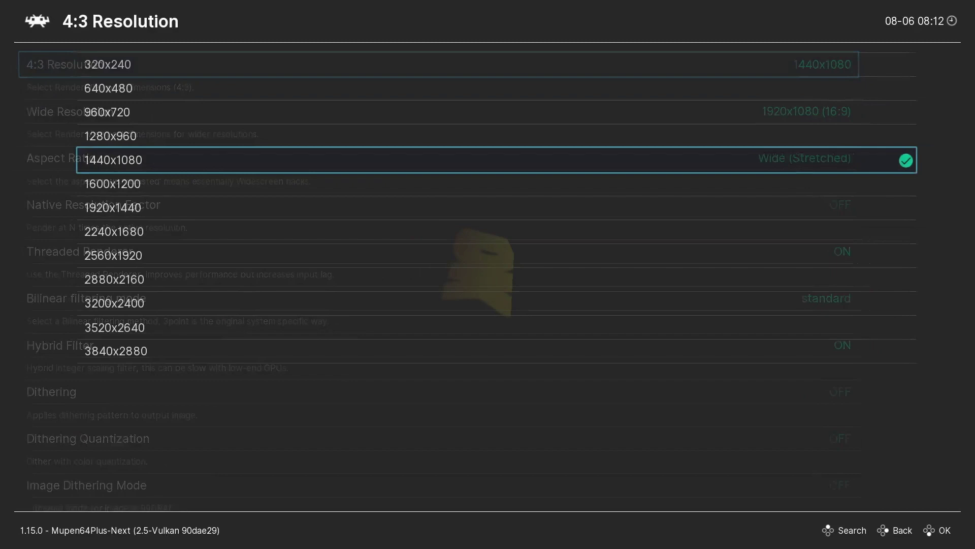
key("Up")
key("Up")
key("Up")
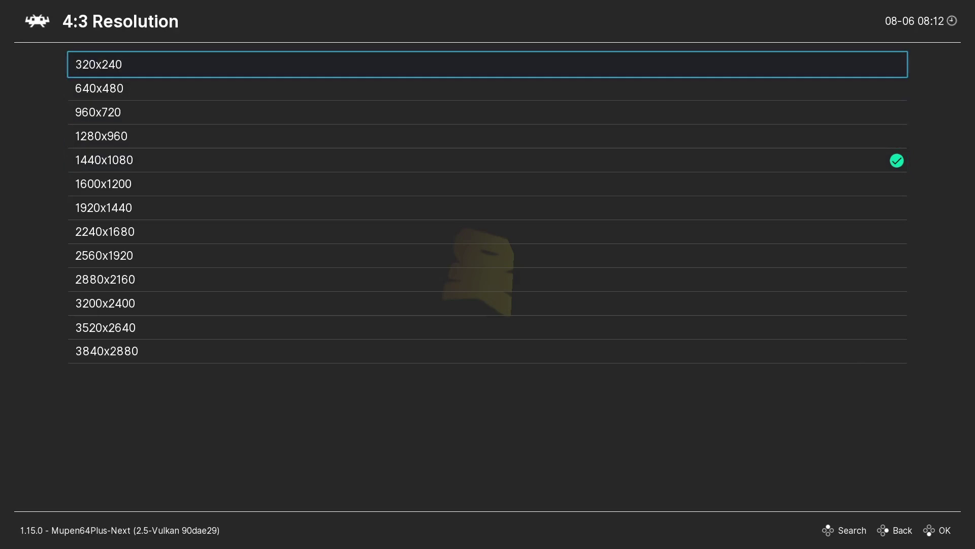
key("Down")
key("Down")
key("Down")
key("Down")
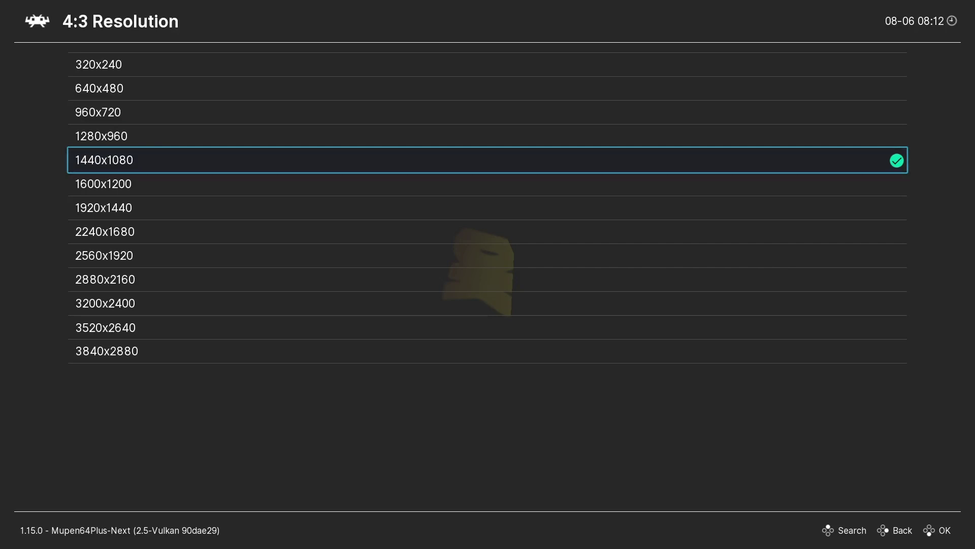
key("Return")
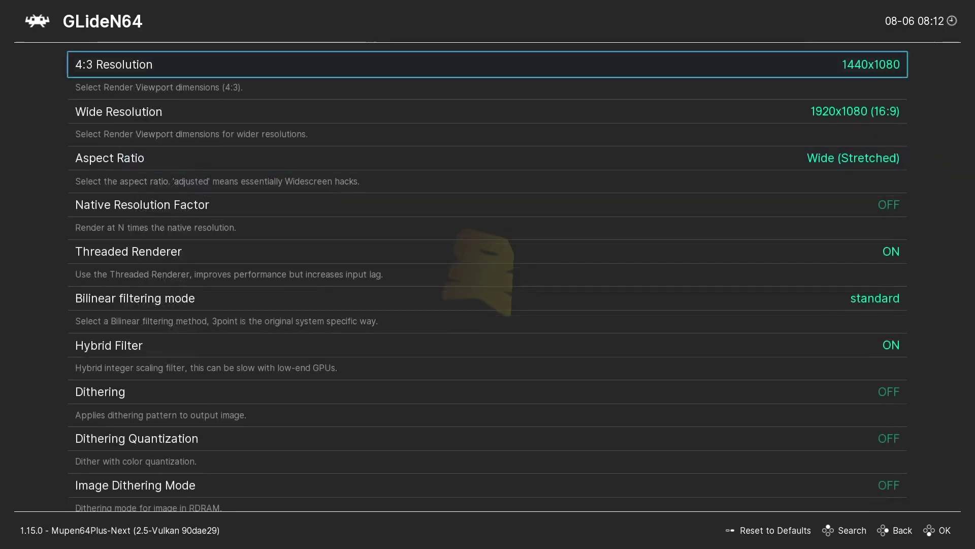
Step: Examine the available Wide Resolution values in the GLideN64 options and leave the list without changing it
key("Down")
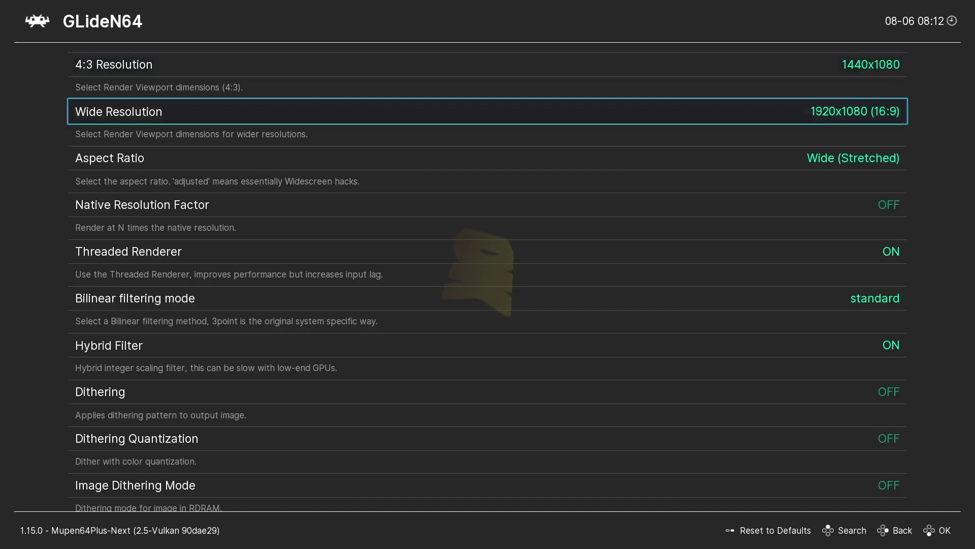
key("Return")
key("Up")
key("Up")
key("Up")
key("Up")
key("Up")
key("Up")
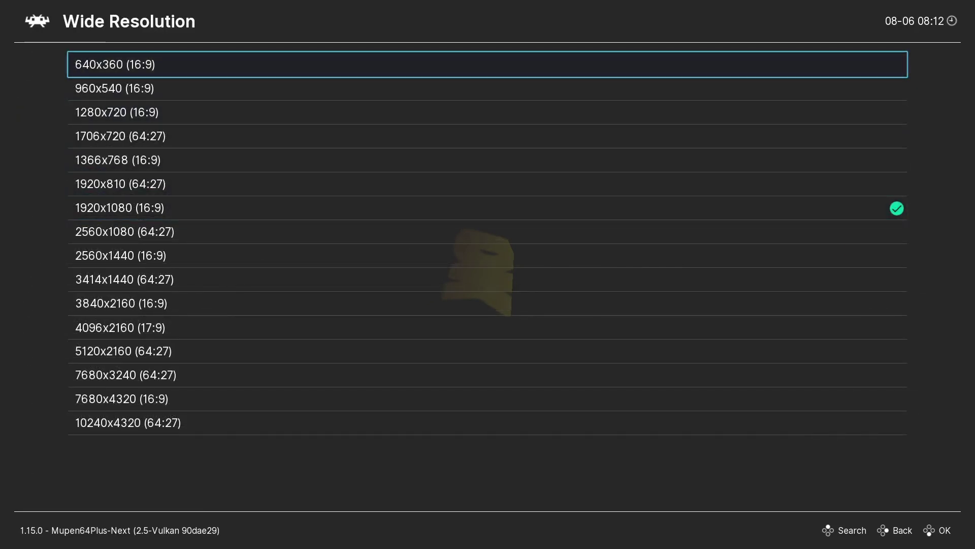
key("BackSpace")
Step: Review the GLideN64 settings from Aspect Ratio through filtering, dithering, anti-aliasing and buffer options to the overscan offsets
key("Down")
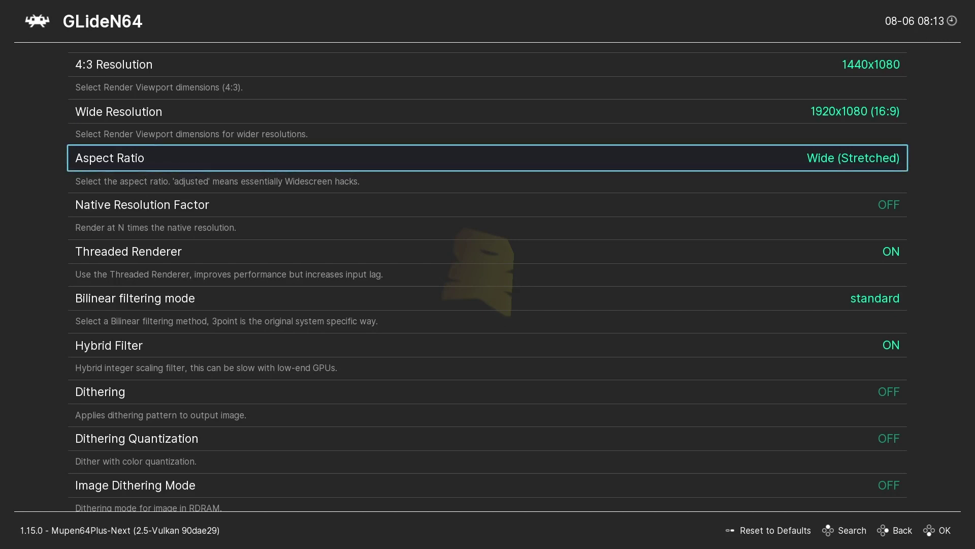
key("Down")
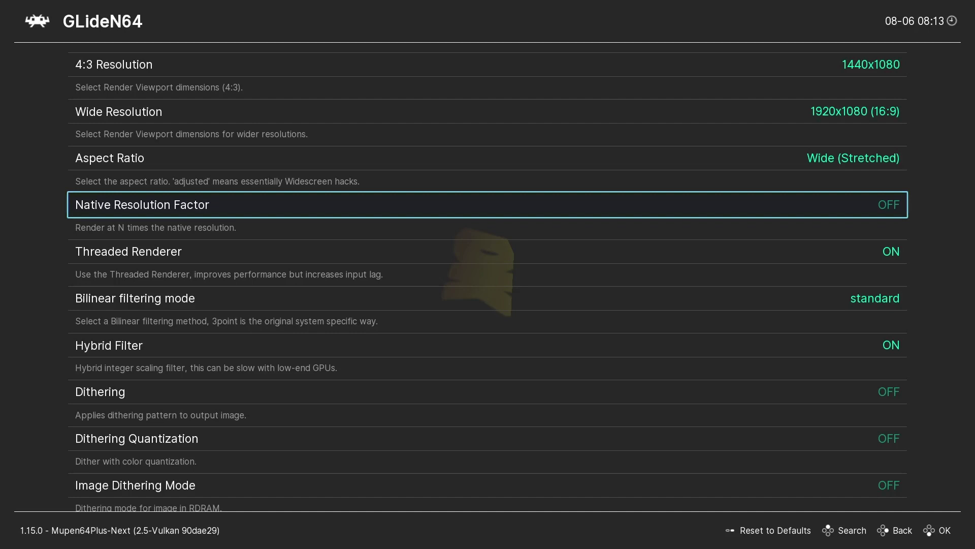
key("Down")
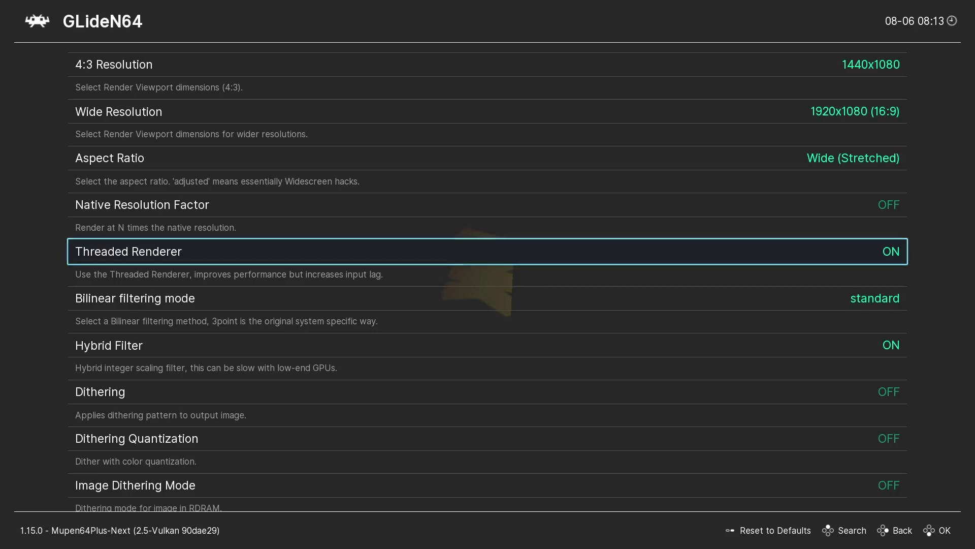
key("Down")
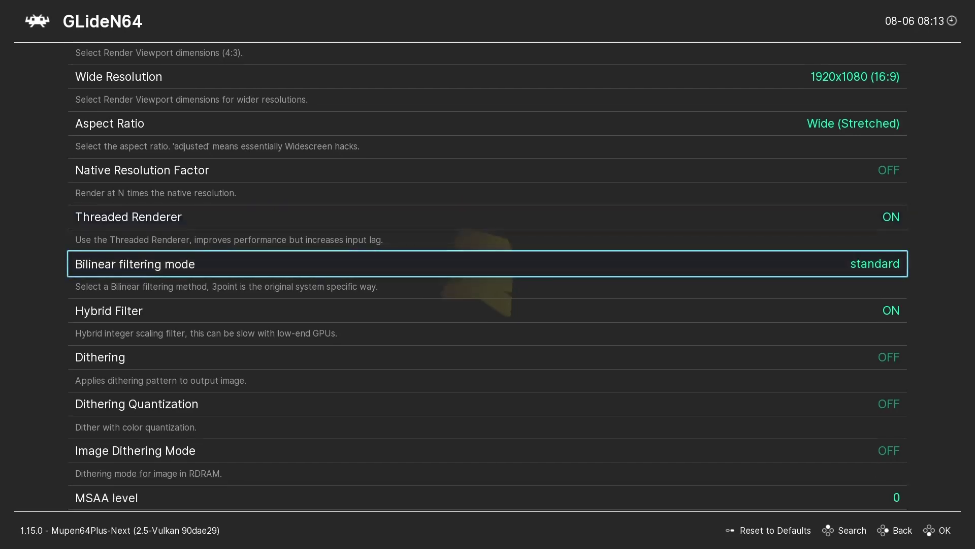
key("Down")
key("Down")
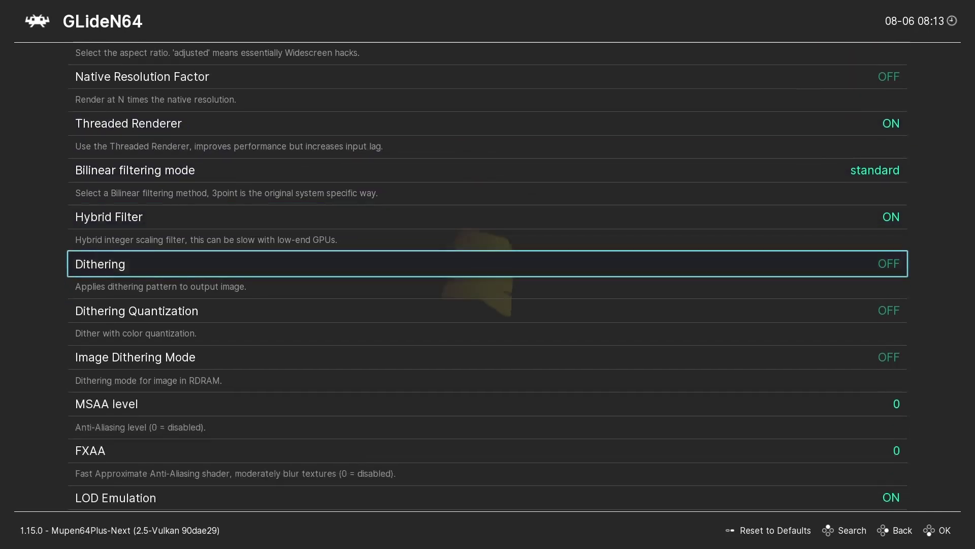
key("Down")
key("Down")
key("Down")
key("Down")
key("Down")
key("Down")
key("Down")
key("Down")
key("Down")
key("Down")
key("Down")
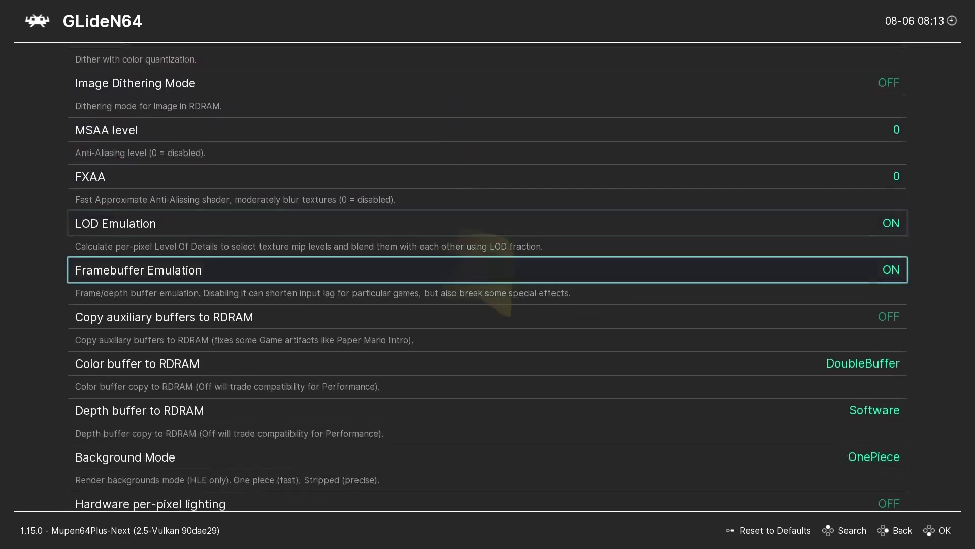
key("Up")
key("Up")
key("Up")
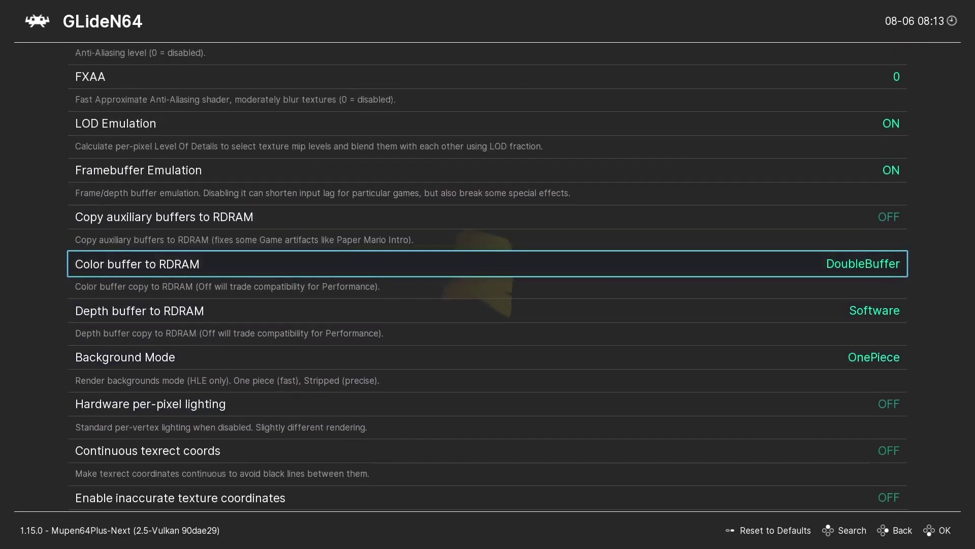
key("Down")
key("Down")
key("Down")
key("Down")
key("Down")
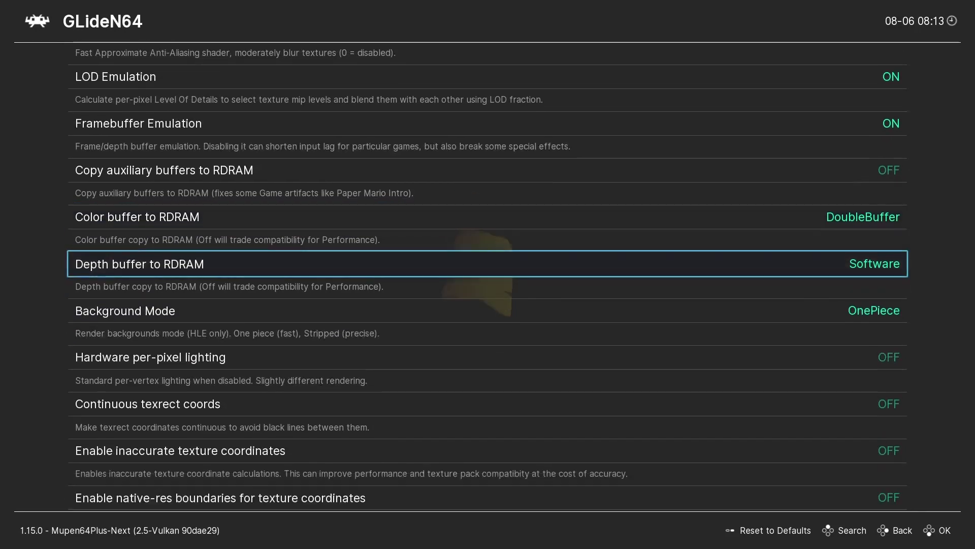
key("Down")
key("Down")
key("Down")
key("Down")
key("Down")
key("Down")
key("Down")
key("Down")
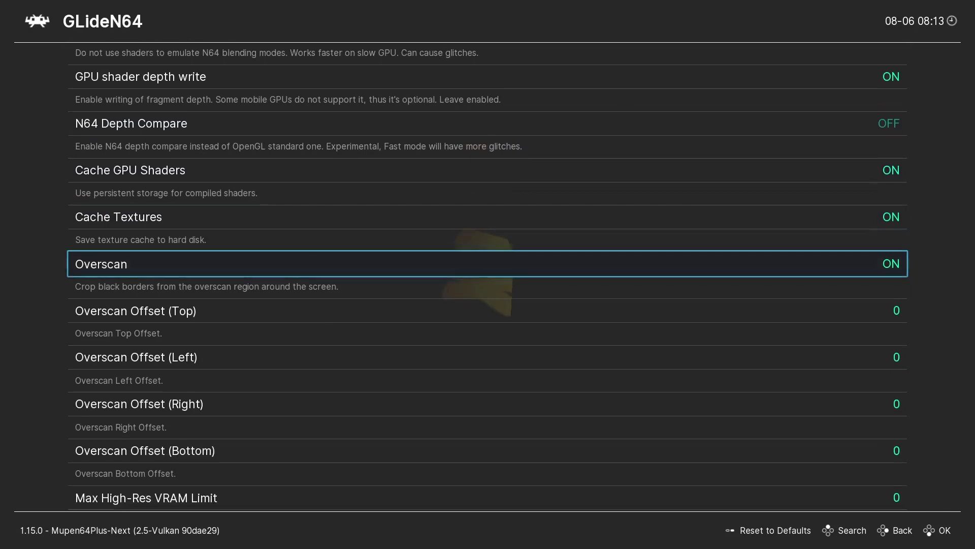
key("Down")
key("Down")
key("Down")
key("Down")
key("Down")
key("Down")
key("Down")
key("Down")
key("Down")
key("Down")
key("Down")
key("Down")
key("Down")
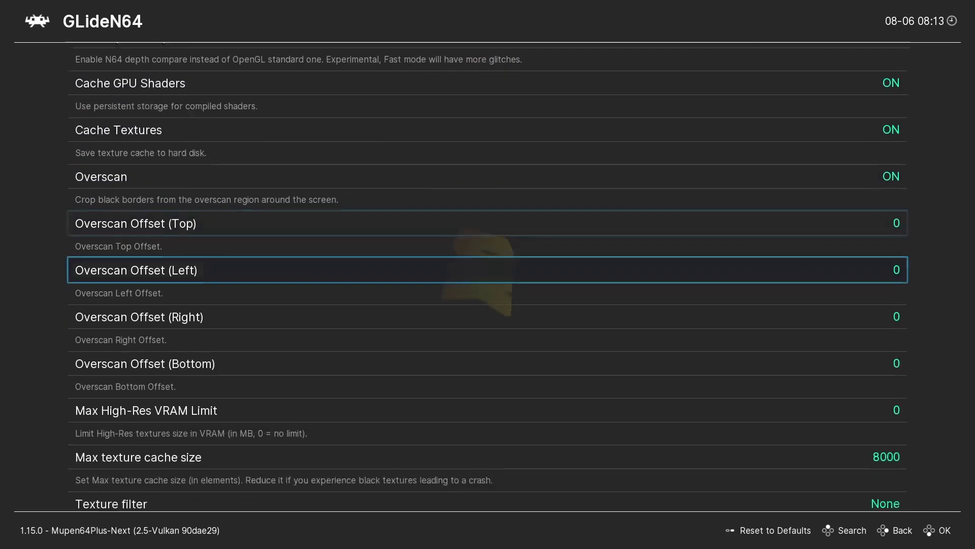
Step: Set INI Behaviour in the GLideN64 options to Prioritize Core Options over INI
key("Up")
key("Up")
key("Up")
key("Up")
key("Up")
key("Up")
key("Up")
key("Up")
key("Up")
key("Up")
key("Up")
key("Up")
key("Up")
key("Up")
key("Up")
key("Up")
key("Up")
key("Up")
key("Up")
key("Up")
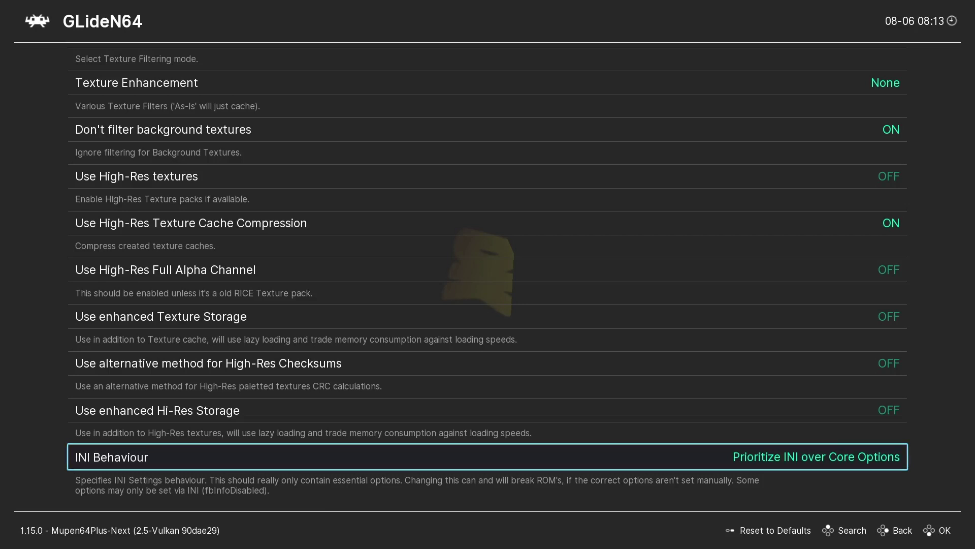
key("Return")
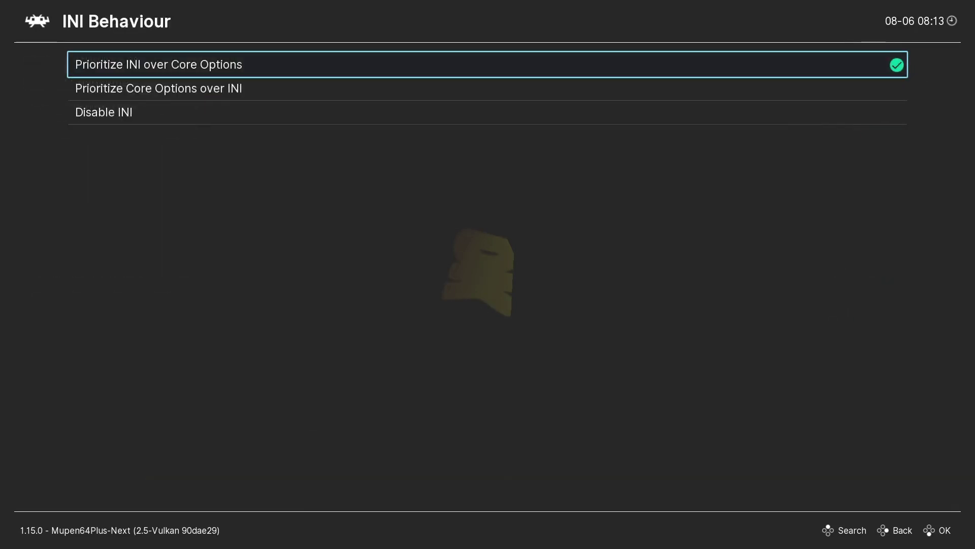
key("Up")
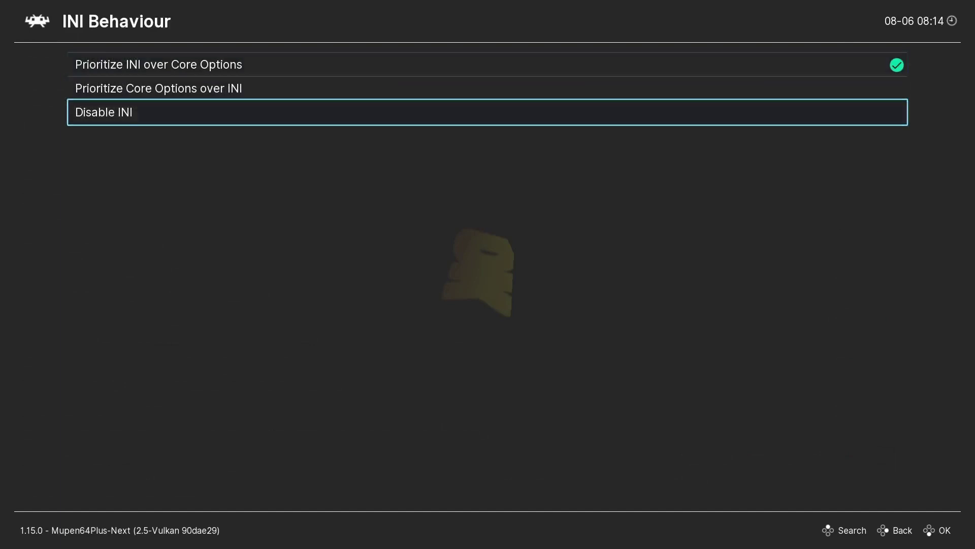
key("Up")
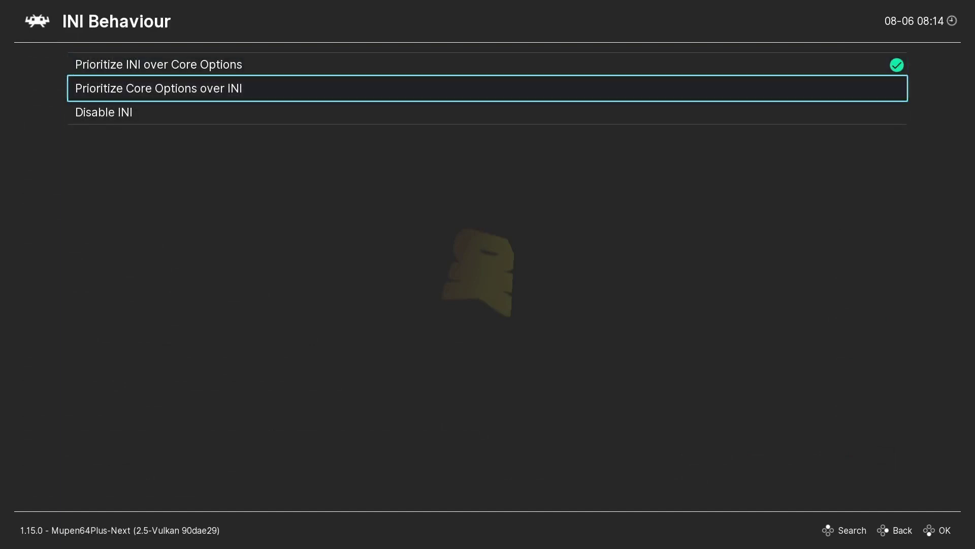
key("Return")
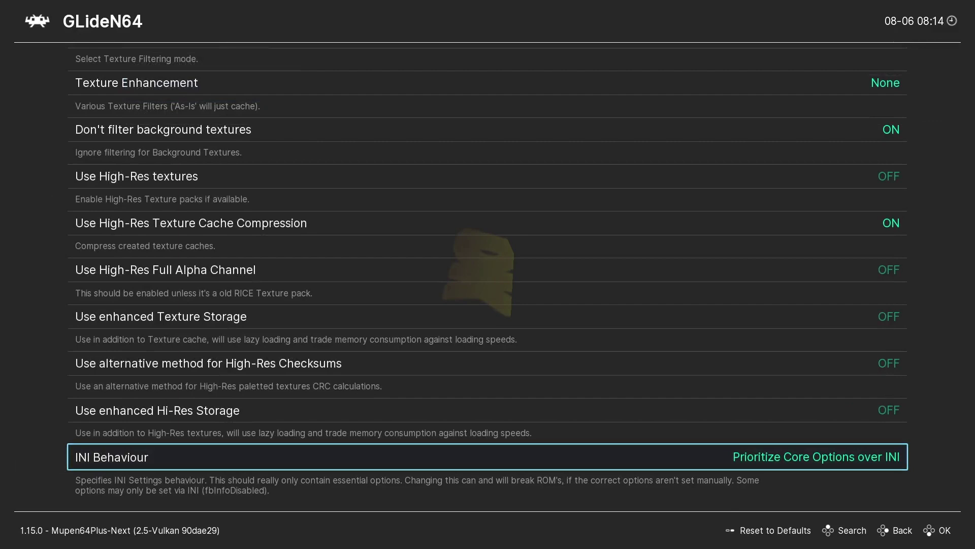
Step: Review the remaining core options from CPU Core to Pak/Controller Options, then return to the Quick Menu and highlight Controls
key("BackSpace")
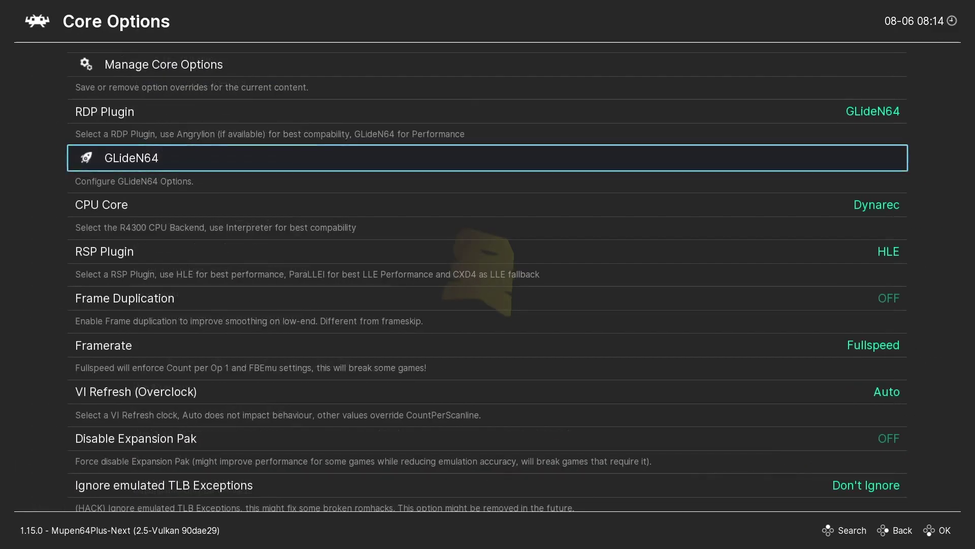
key("Down")
key("Down")
key("Down")
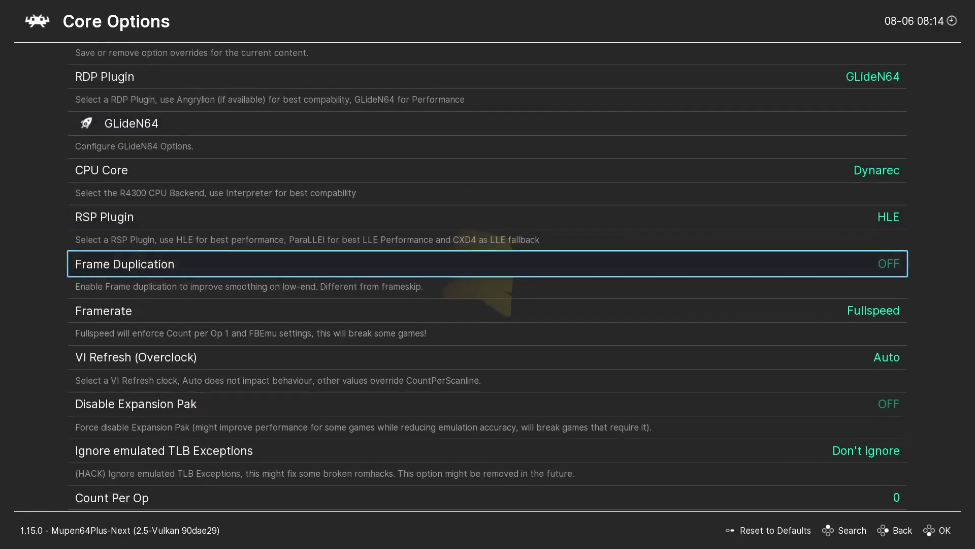
key("Down")
key("Down")
key("Down")
key("Down")
key("Down")
key("Down")
key("Down")
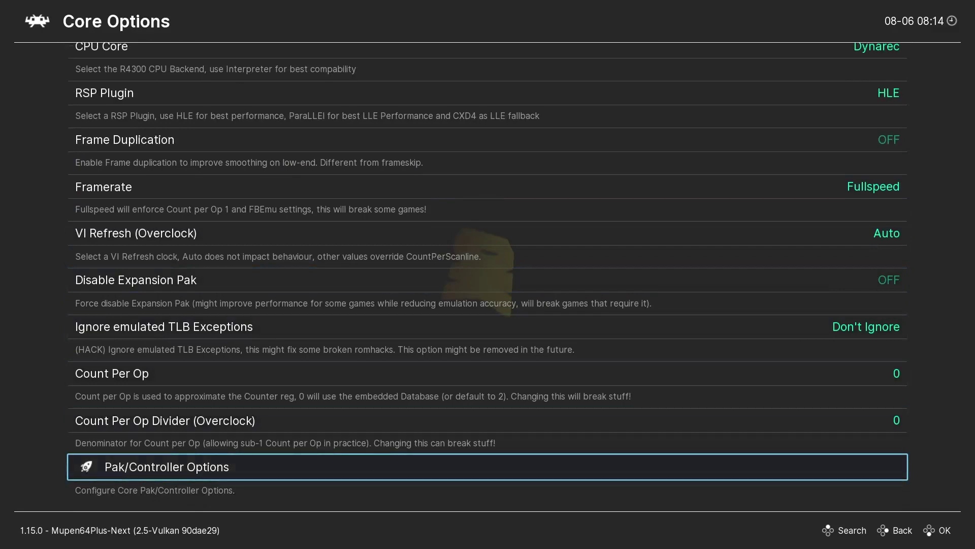
key("BackSpace")
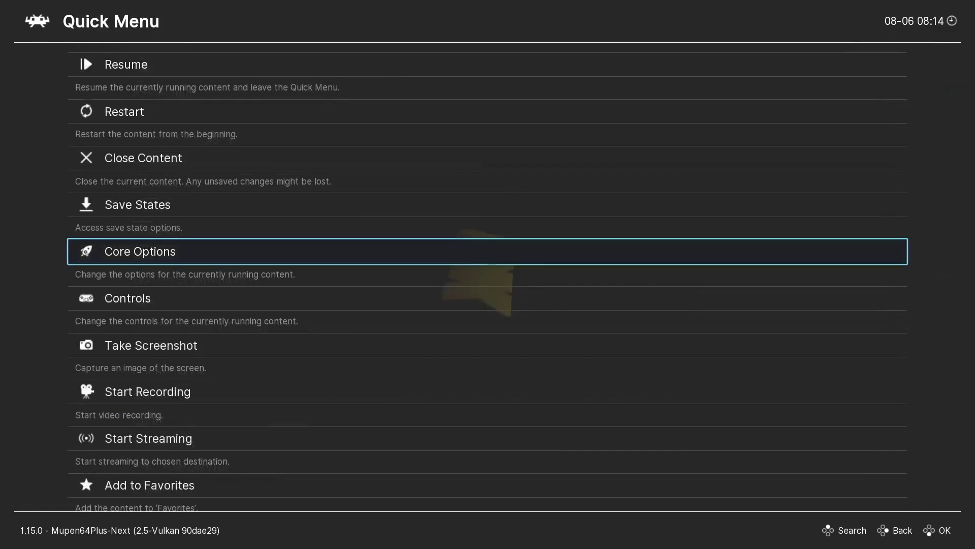
key("Down")
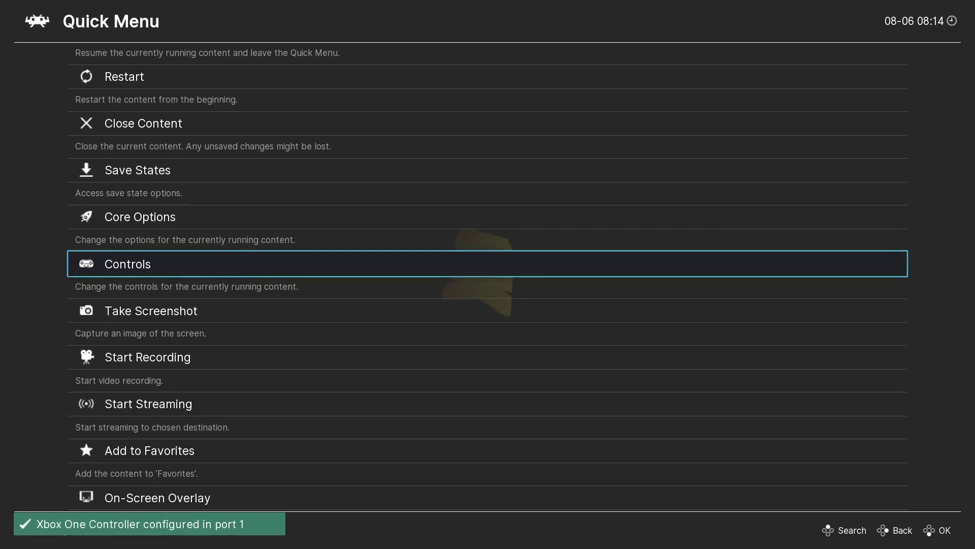
Step: Look through the Quick Menu entries from Controls to Shaders and open the Overrides options
key("Down")
key("Down")
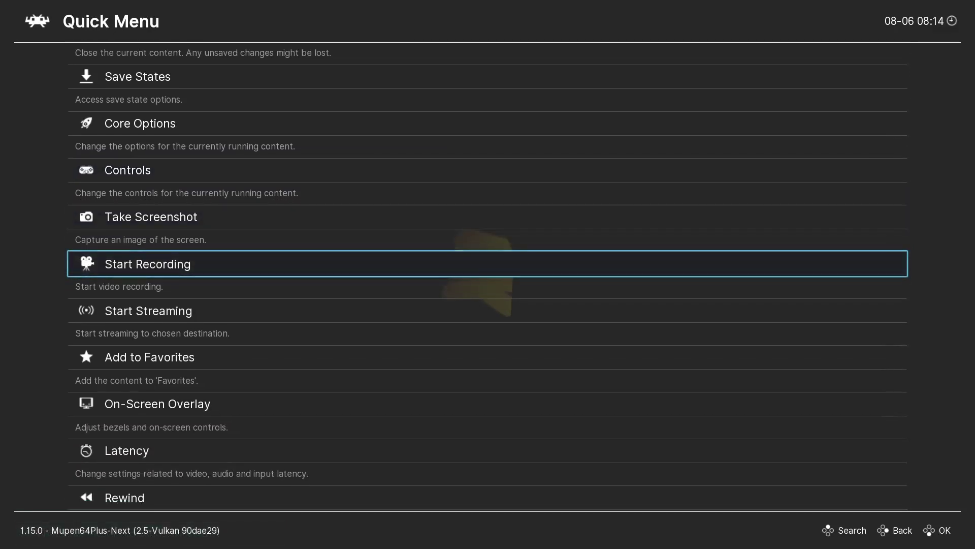
key("Down")
key("Down")
key("Down")
key("Down")
key("Down")
key("Down")
key("Down")
key("Down")
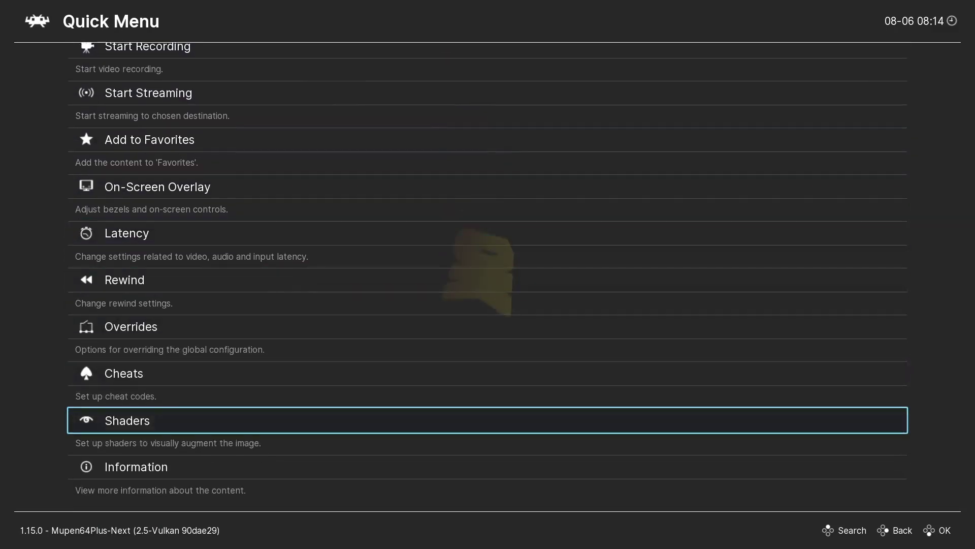
key("Up")
key("Up")
key("Return")
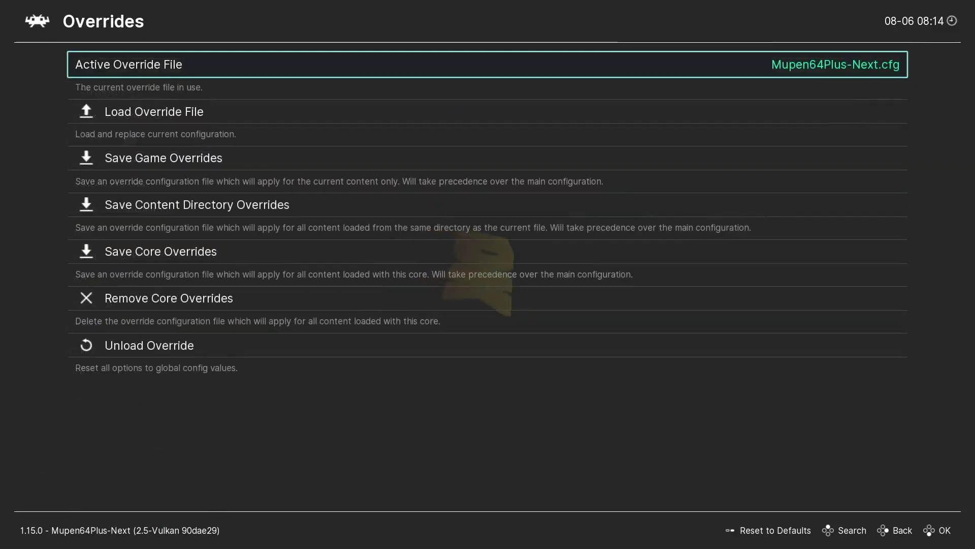
Step: Try to save the current configuration as game overrides for the running content only
key("Down")
key("Down")
key("Down")
key("Down")
key("Down")
key("Up")
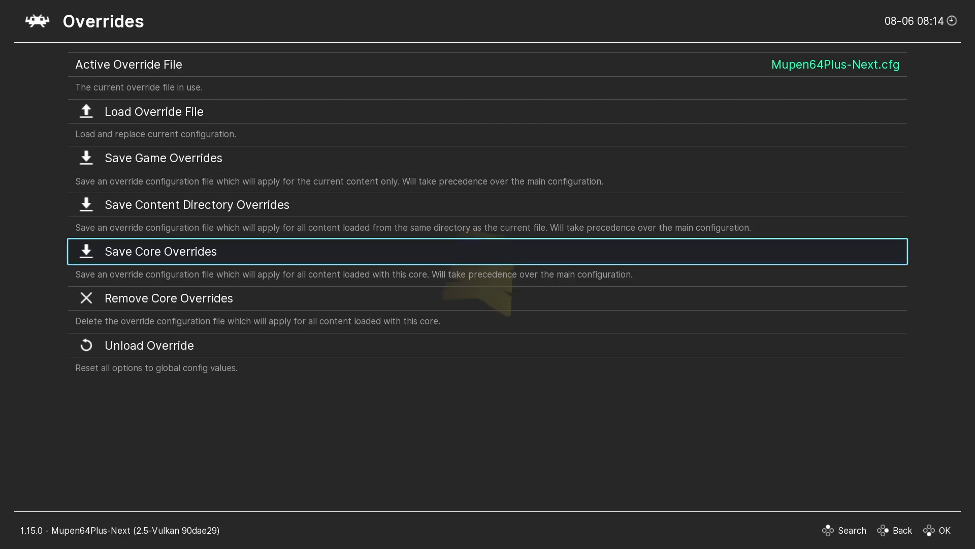
key("Up")
key("Up")
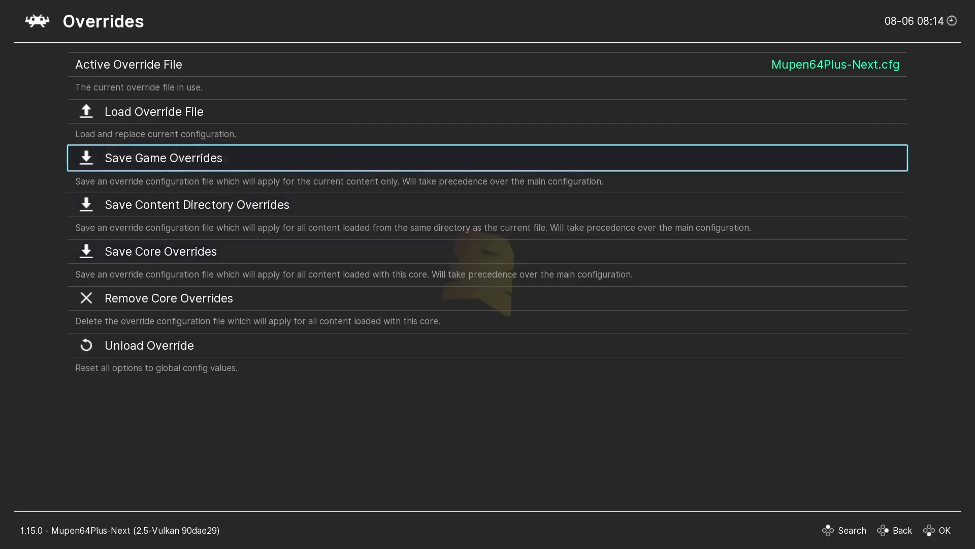
key("Return")
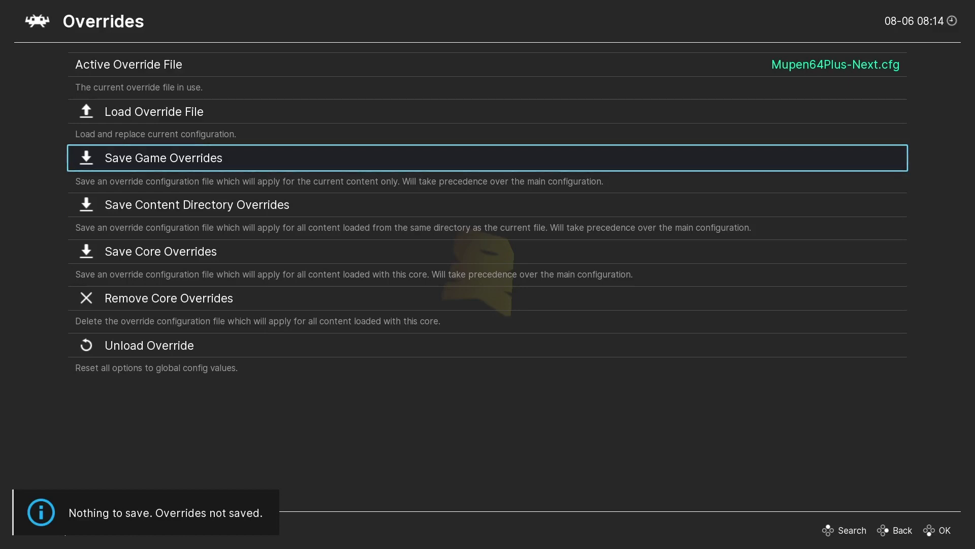
Step: Try to save the current configuration as core overrides for all content loaded with this core
key("Down")
key("Down")
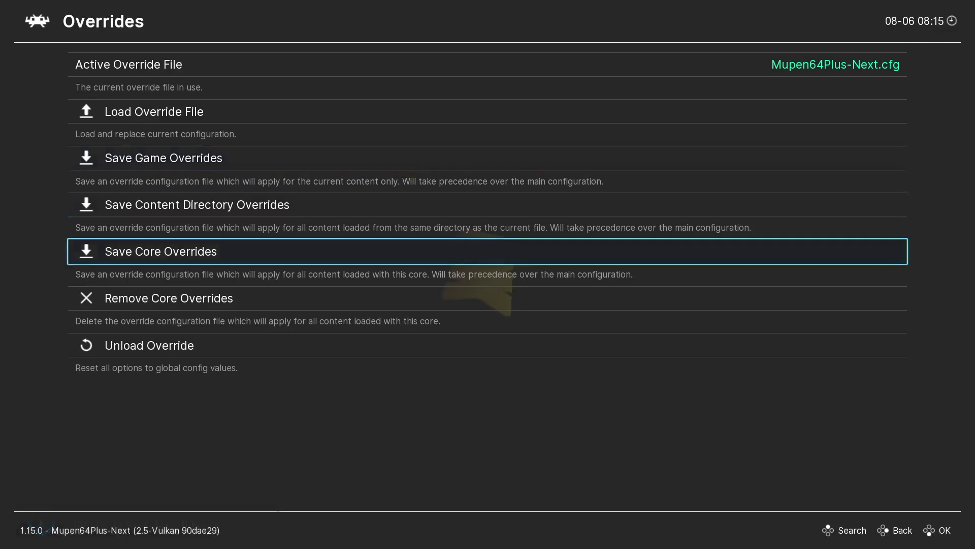
key("Return")
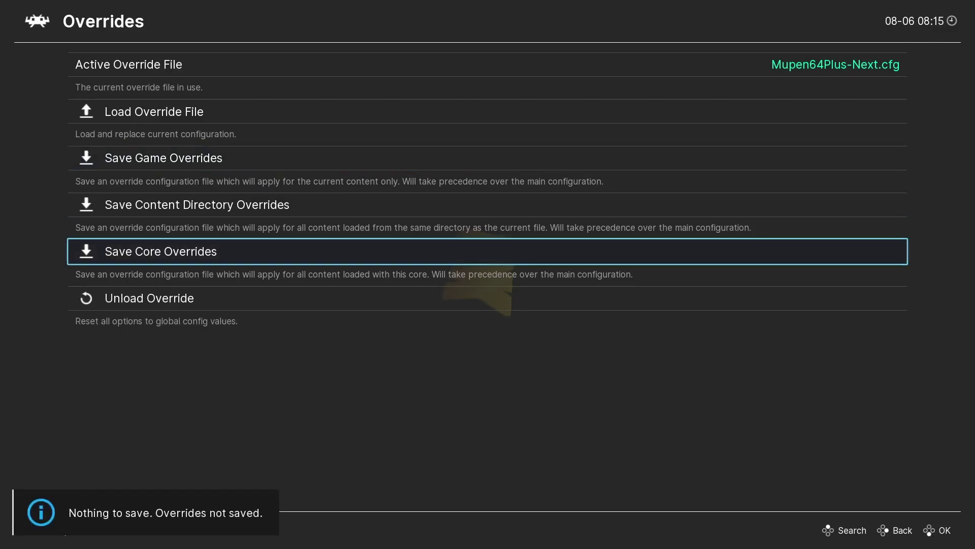
Step: Review the override options from Active Override File to Unload Override, and return to the Quick Menu
key("Up")
key("Up")
key("Up")
key("Up")
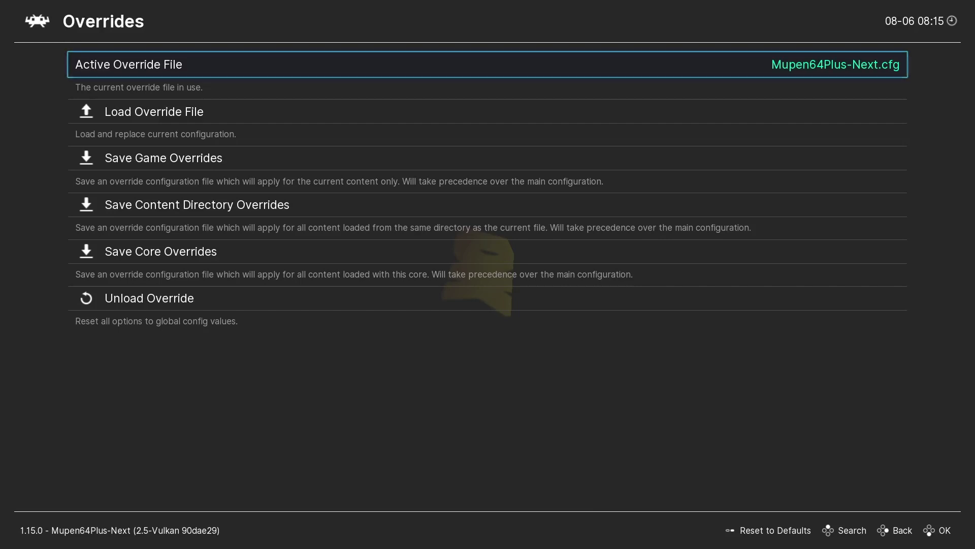
key("Down")
key("Down")
key("Down")
key("Down")
key("Down")
key("Down")
key("Up")
key("Up")
key("Up")
key("Up")
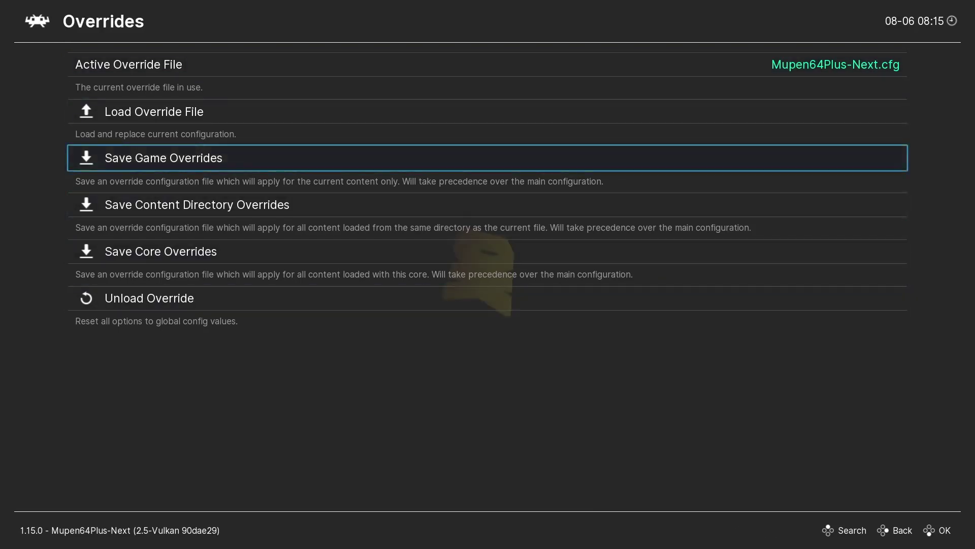
key("BackSpace")
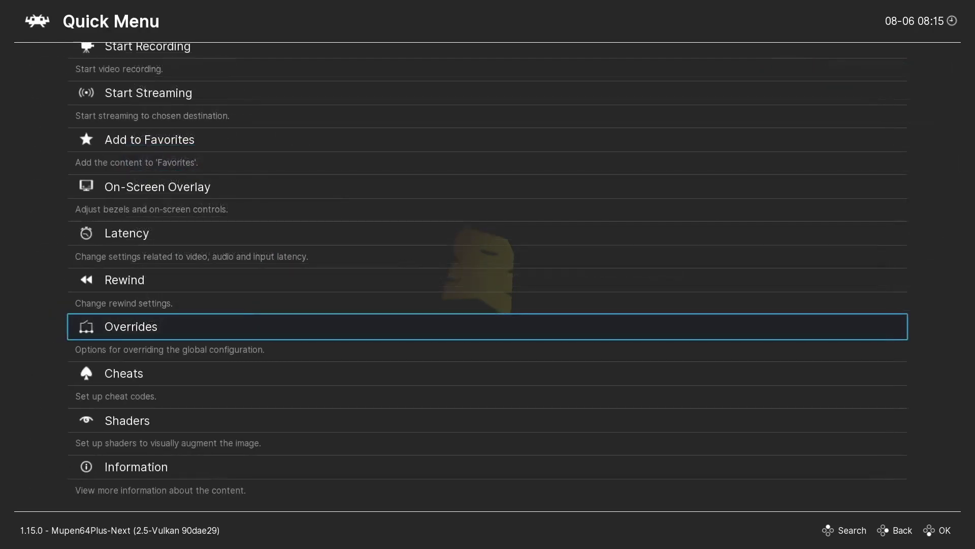
Step: Examine the Cheats options from the cheat search down to Delete All Cheats, and return to the Quick Menu
key("Down")
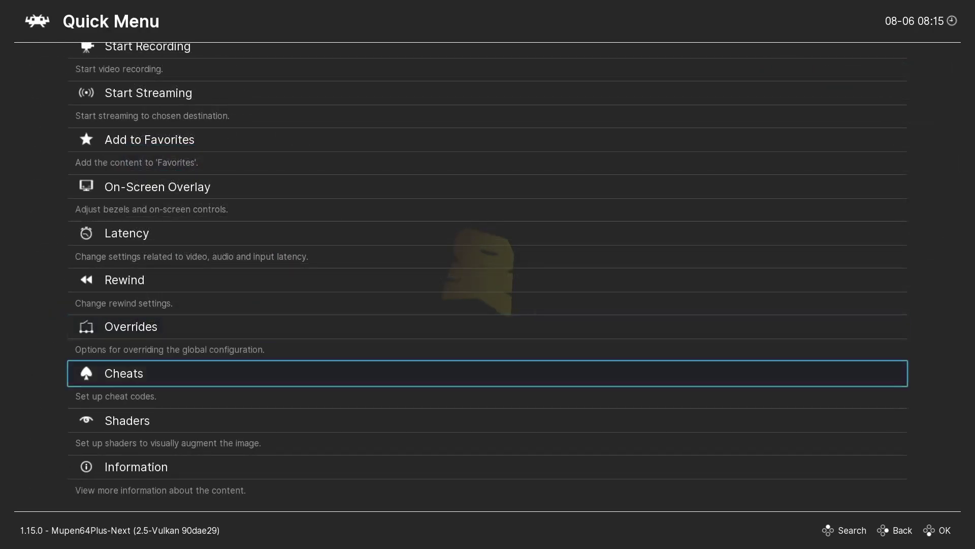
key("Return")
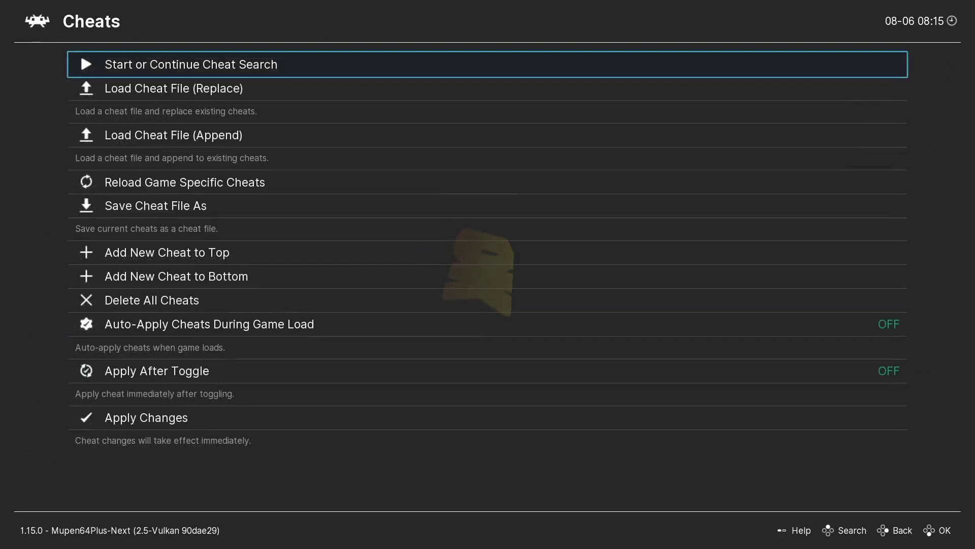
key("Down")
key("Down")
key("Down")
key("Down")
key("Down")
key("Down")
key("Down")
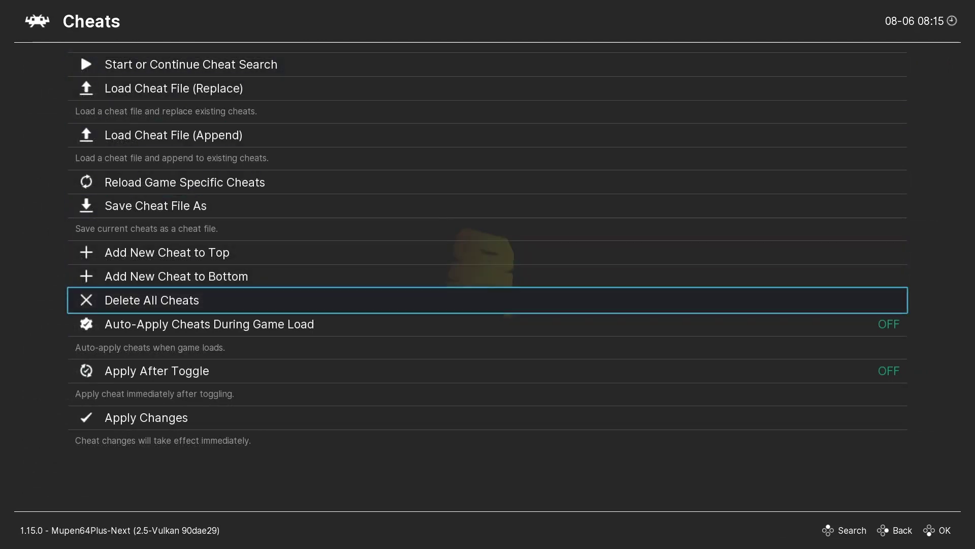
key("BackSpace")
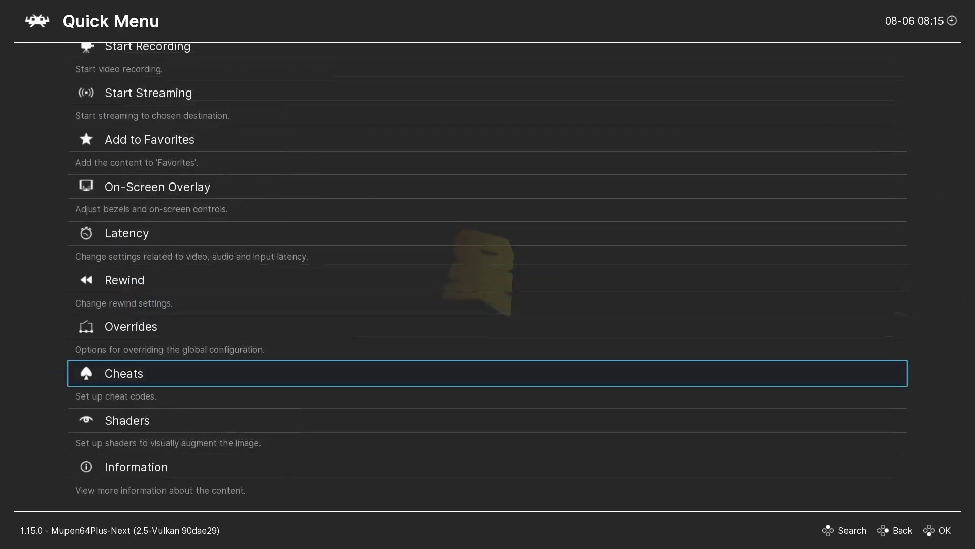
Step: Turn Video Shaders on to view the shader options, and turn it back off
key("Down")
key("Return")
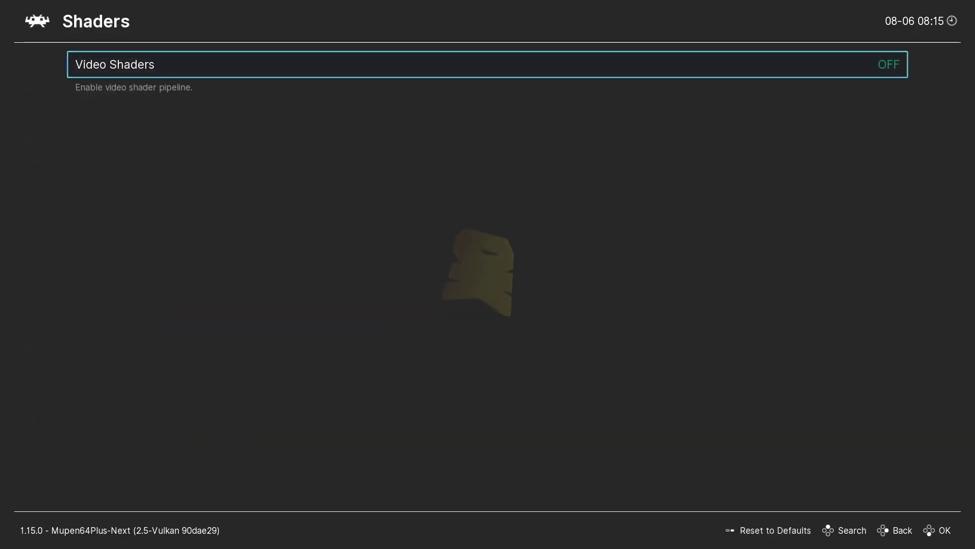
key("Return")
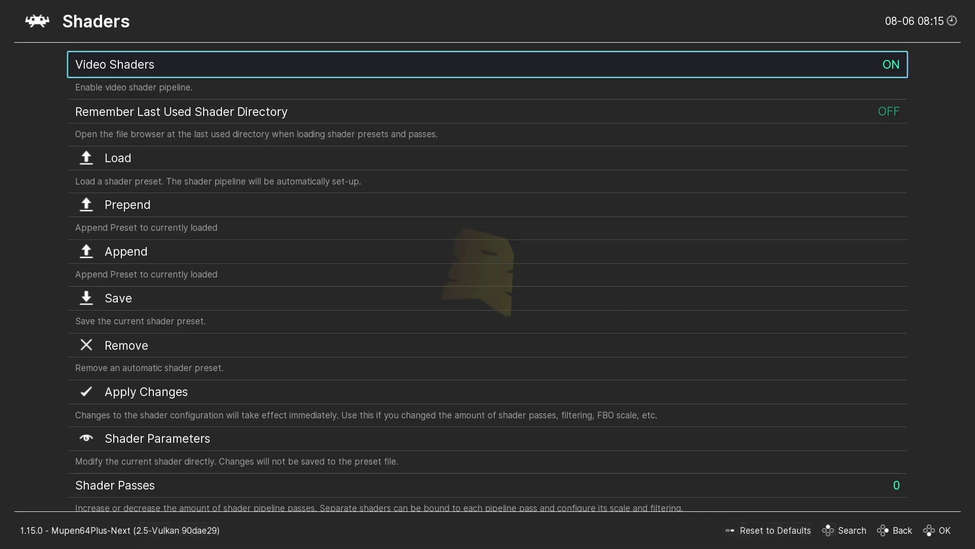
key("Return")
key("BackSpace")
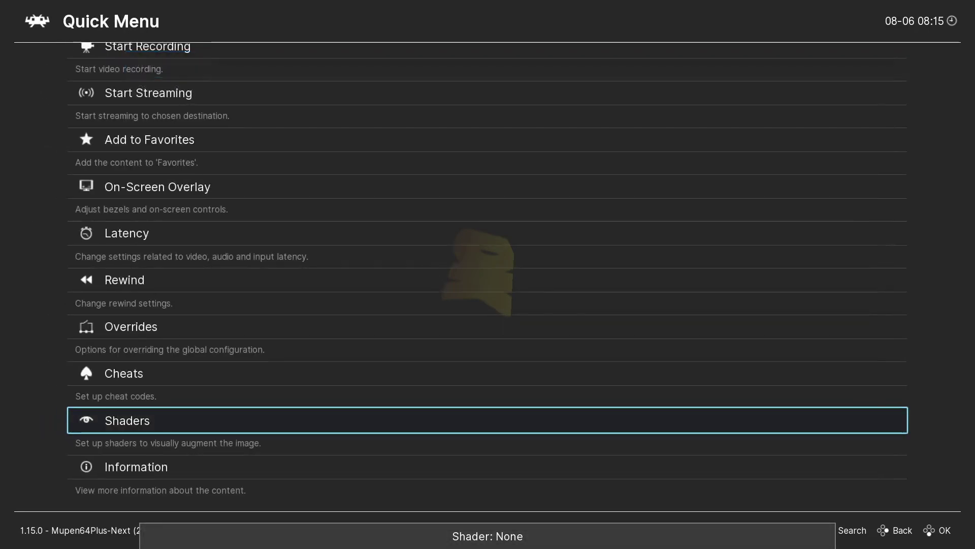
Step: Look back over the Quick Menu entries from Shaders up to On-Screen Overlay, and resume the running game
key("Up")
key("Up")
key("Up")
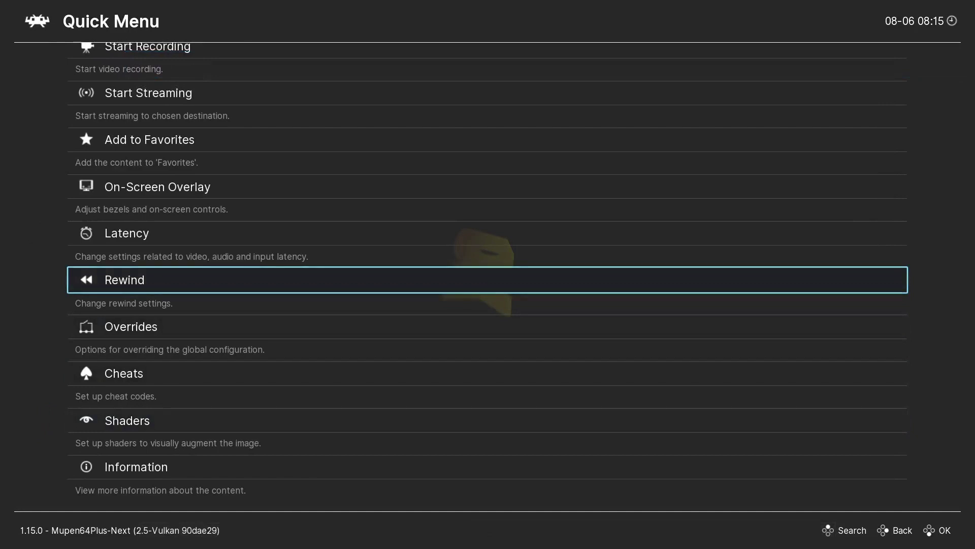
key("Up")
key("Up")
key("Up")
key("Down")
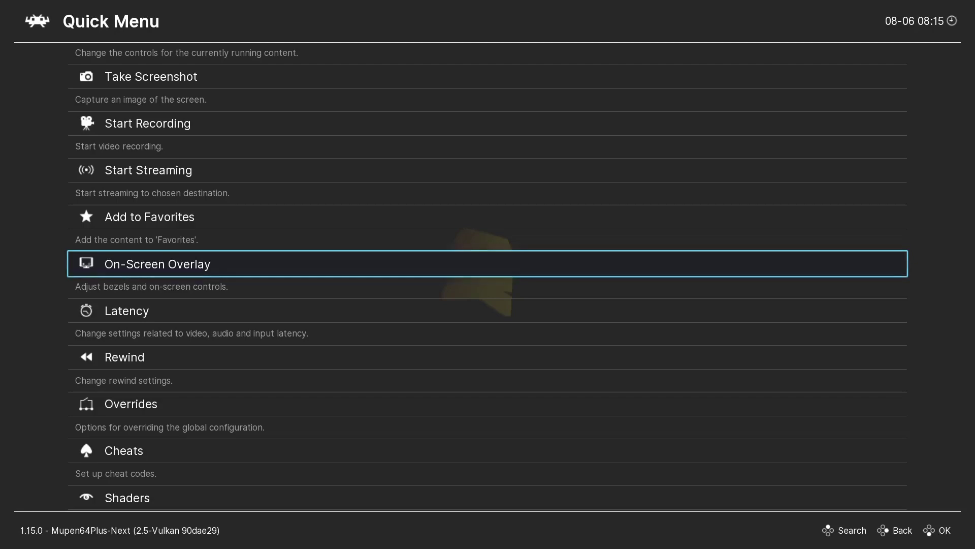
key("BackSpace")
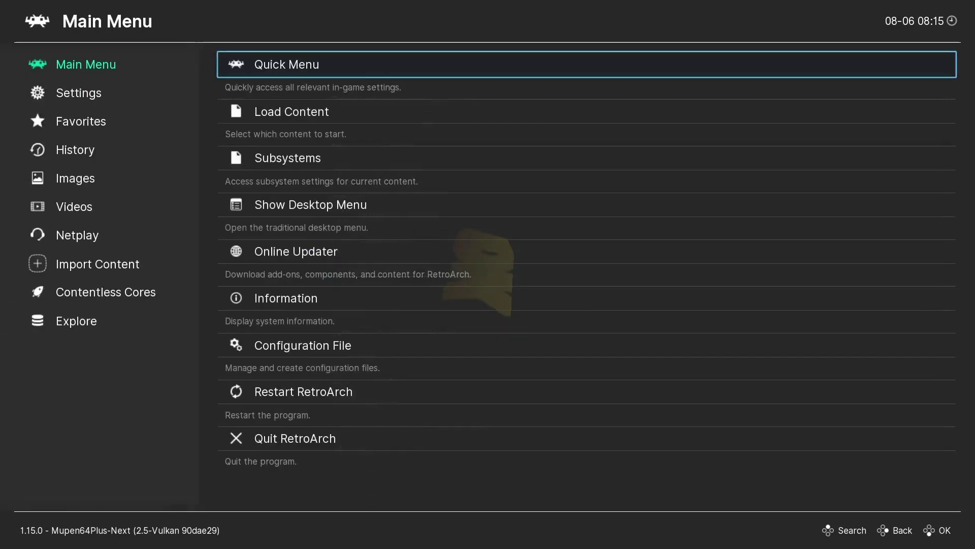
key("Return")
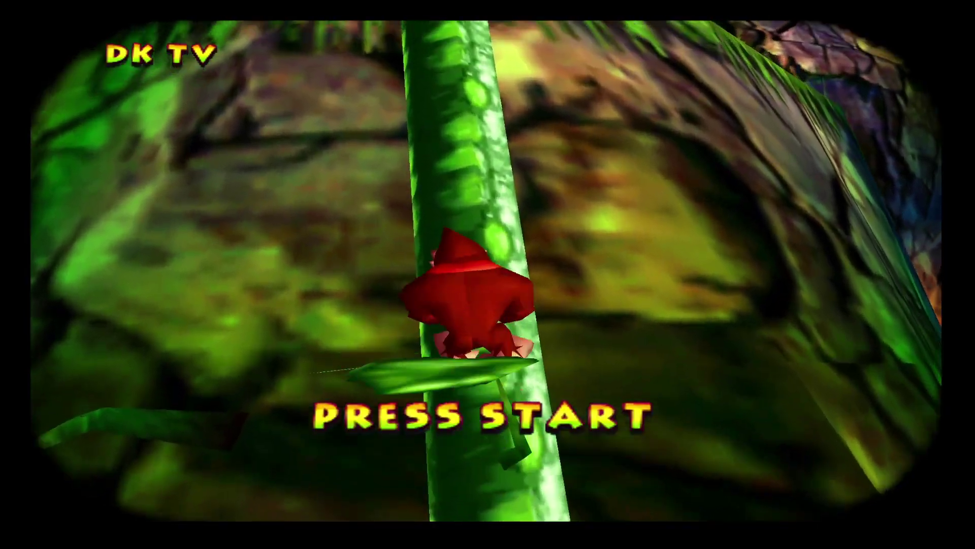
Step: Reopen the menu over the running game and look through the Settings categories down to Achievements
key("F1")
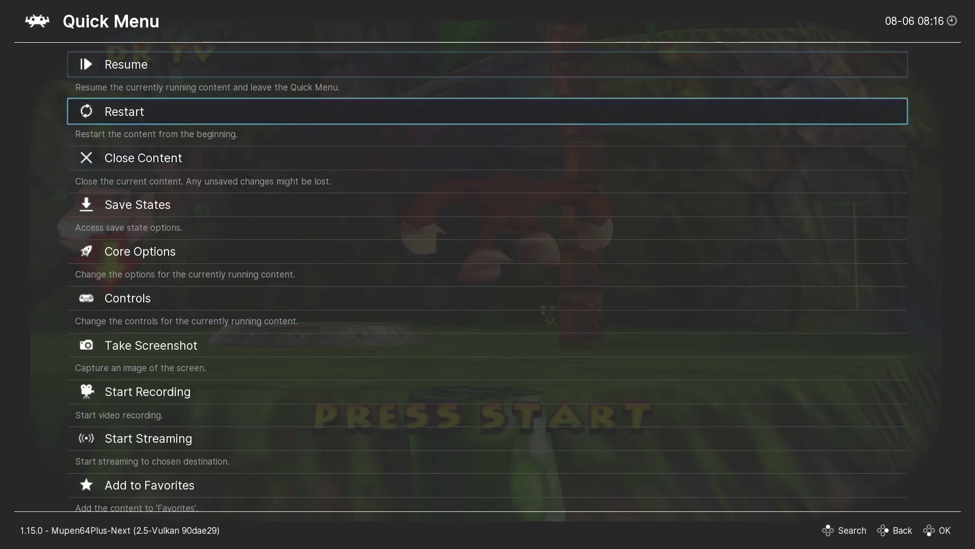
key("Return")
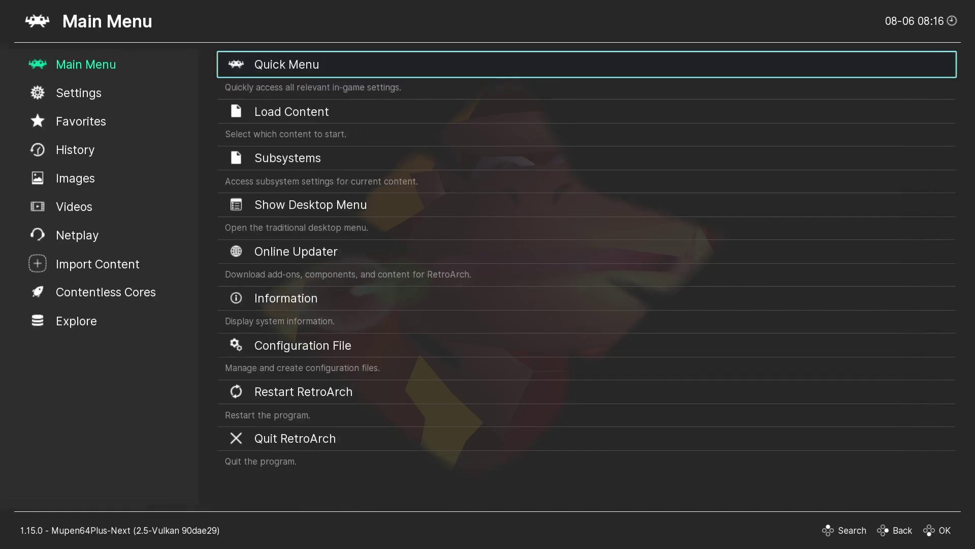
key("Down")
key("Right")
key("Down")
key("Down")
key("Down")
key("Down")
key("Down")
key("Down")
key("Down")
key("Down")
key("Down")
key("Down")
key("Down")
key("Down")
key("Down")
key("Down")
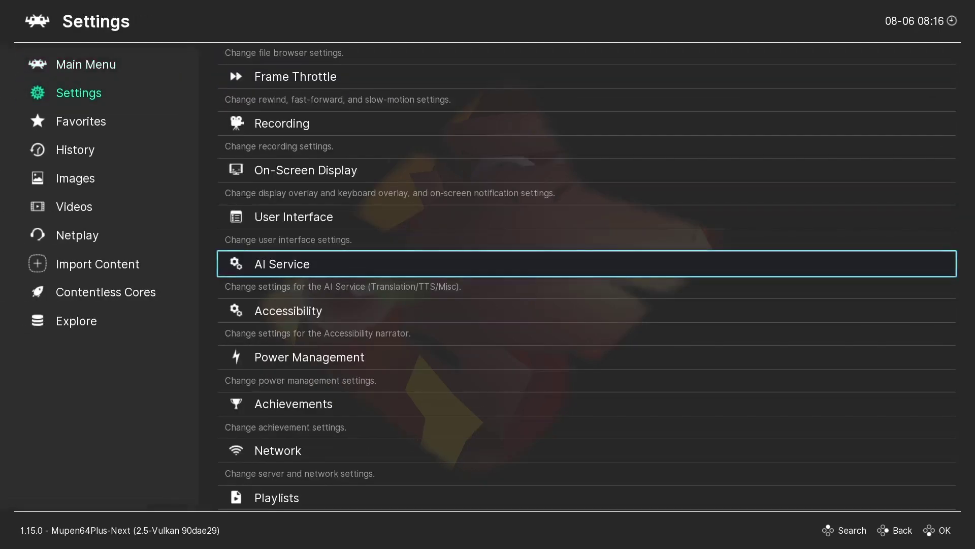
key("Up")
key("Up")
key("Up")
key("Up")
key("Up")
key("Up")
key("Up")
key("Up")
key("Up")
key("Up")
key("Up")
key("Up")
key("Up")
key("Down")
key("Down")
key("Down")
key("Down")
key("Down")
key("Down")
key("Down")
key("Down")
key("Down")
key("Down")
key("Down")
key("Down")
key("Down")
key("Down")
key("Down")
key("Down")
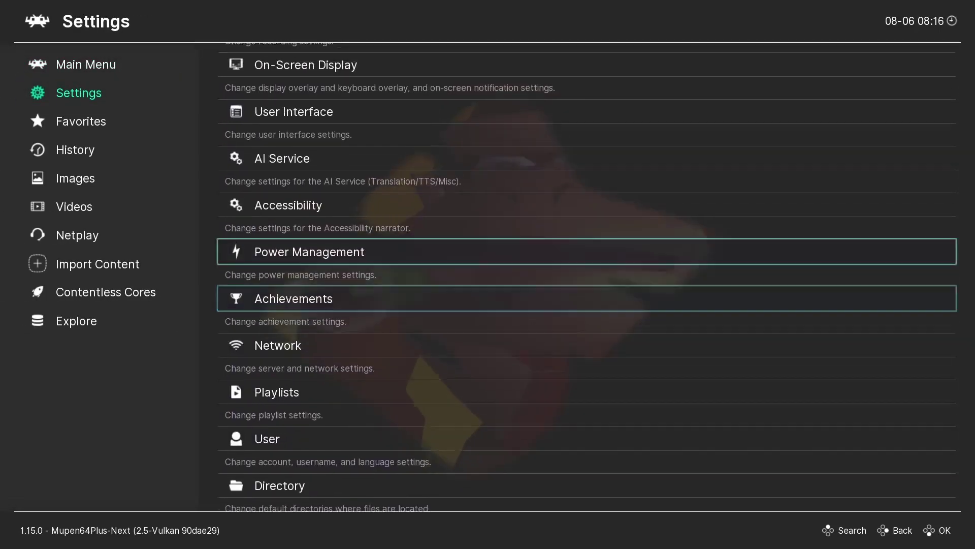
Step: Examine the Aspect Ratio option in the Video Scaling settings and return to the Settings list without changing it
key("Up")
key("Up")
key("Up")
key("Up")
key("Up")
key("Up")
key("Up")
key("Up")
key("Up")
key("Up")
key("Up")
key("Up")
key("Up")
key("Up")
key("Up")
key("Up")
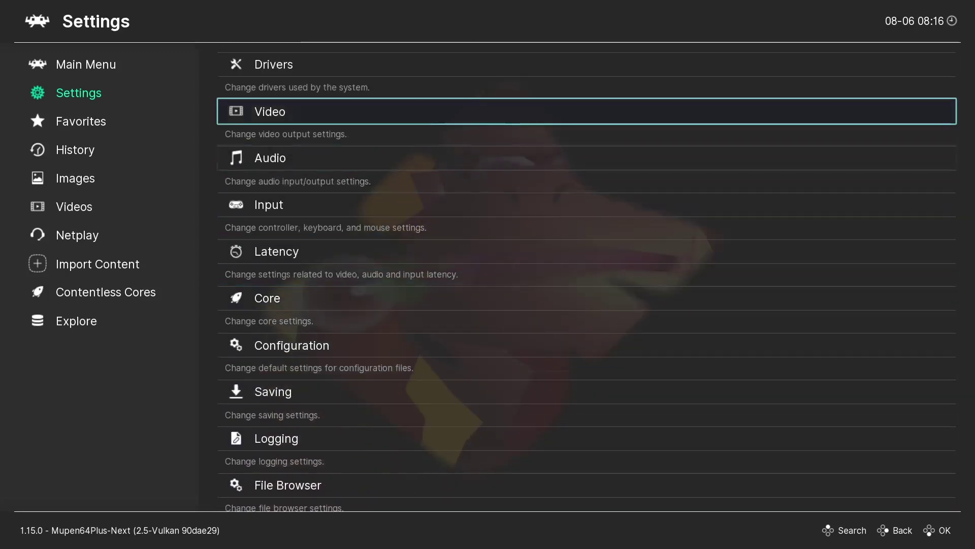
key("Return")
key("Down")
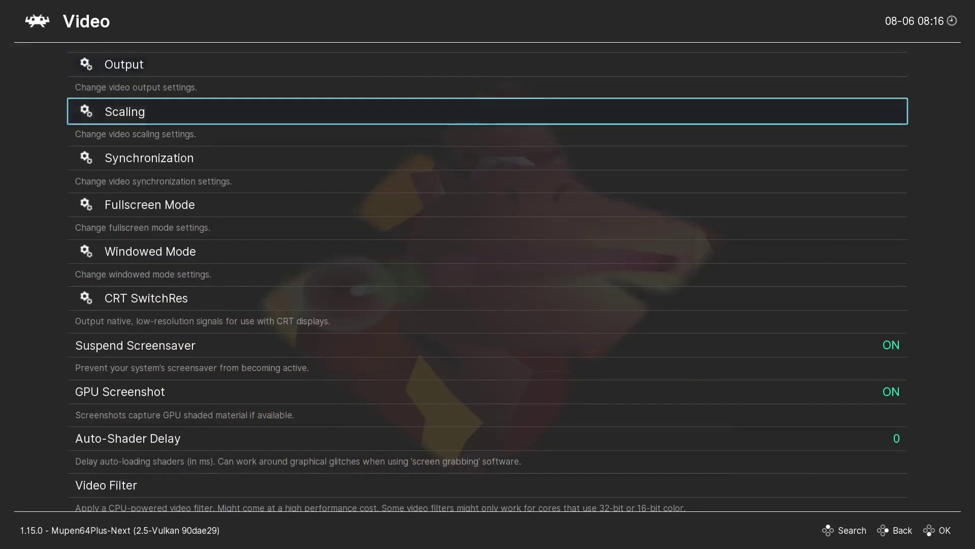
key("Return")
key("Down")
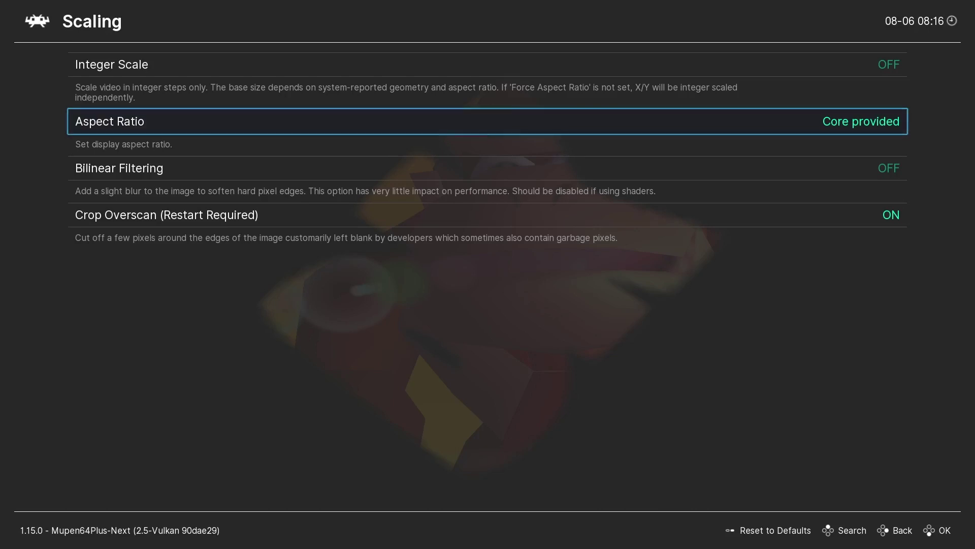
key("BackSpace")
key("BackSpace")
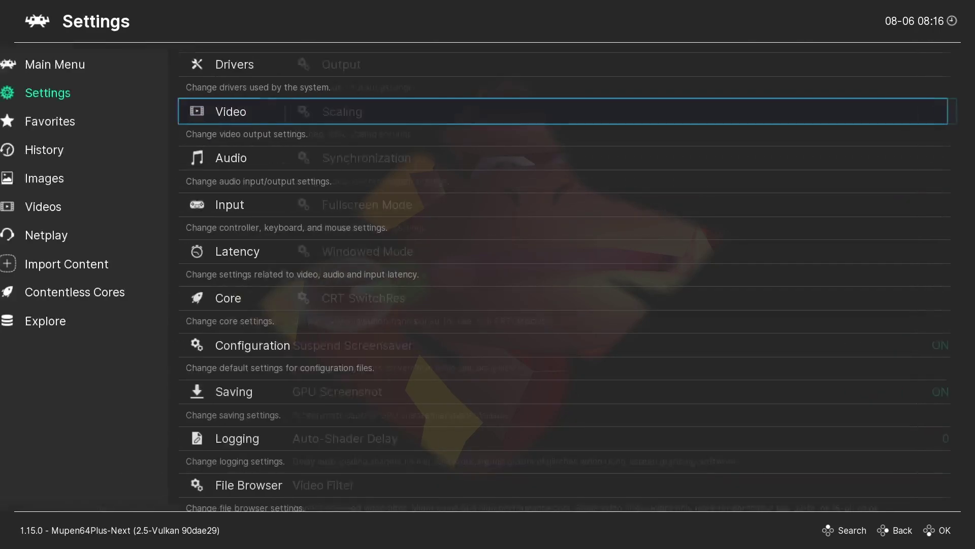
Step: Return to the Main Menu and reopen the Quick Menu for the running game
key("BackSpace")
key("Up")
key("Right")
key("Down")
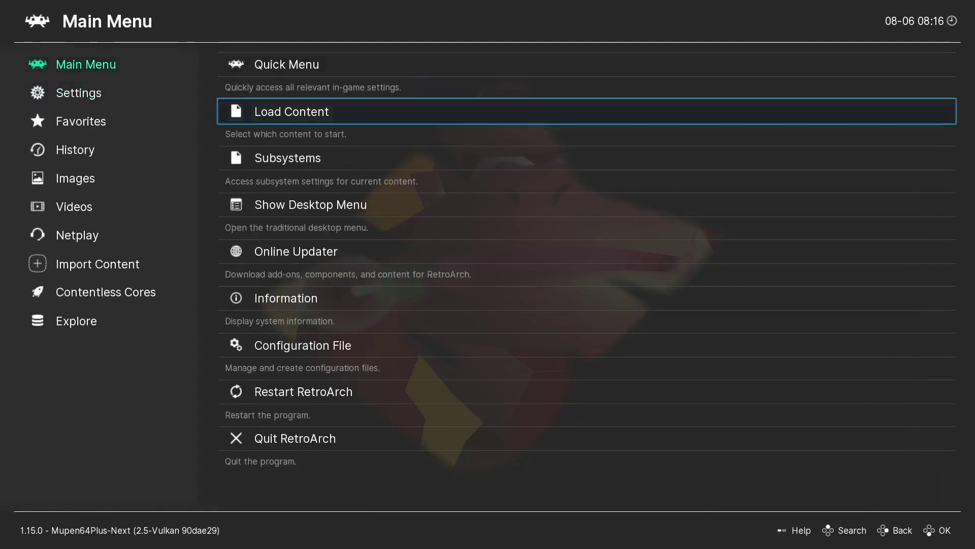
key("Down")
key("Down")
key("Down")
key("Up")
key("Up")
key("Up")
key("Up")
key("Up")
key("Down")
key("Return")
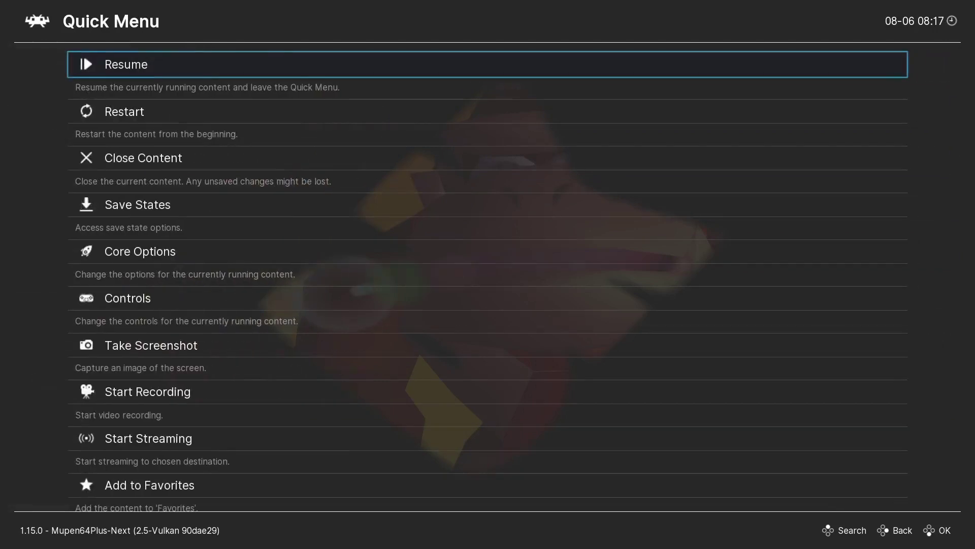
Step: Look through the Quick Menu entries from Resume down to Shaders and back up to Core Options
key("Down")
key("Down")
key("Down")
key("Down")
key("Down")
key("Down")
key("Down")
key("Down")
key("Down")
key("Down")
key("Down")
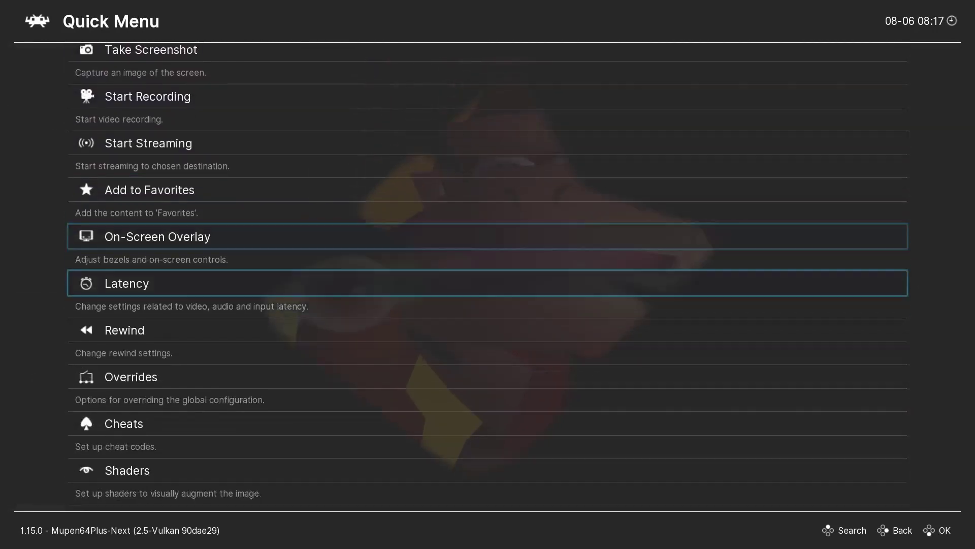
key("Down")
key("Down")
key("Up")
key("Up")
key("Up")
key("Up")
key("Up")
key("Up")
key("Up")
key("Up")
key("Up")
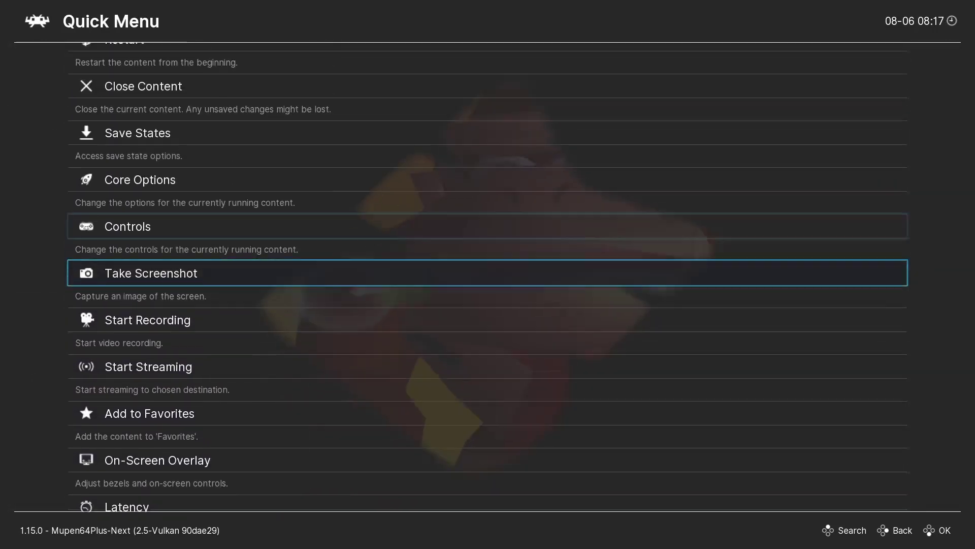
Step: Examine the Aspect Ratio choices in the GLideN64 core options, and return to the running game
key("Return")
key("Down")
key("Down")
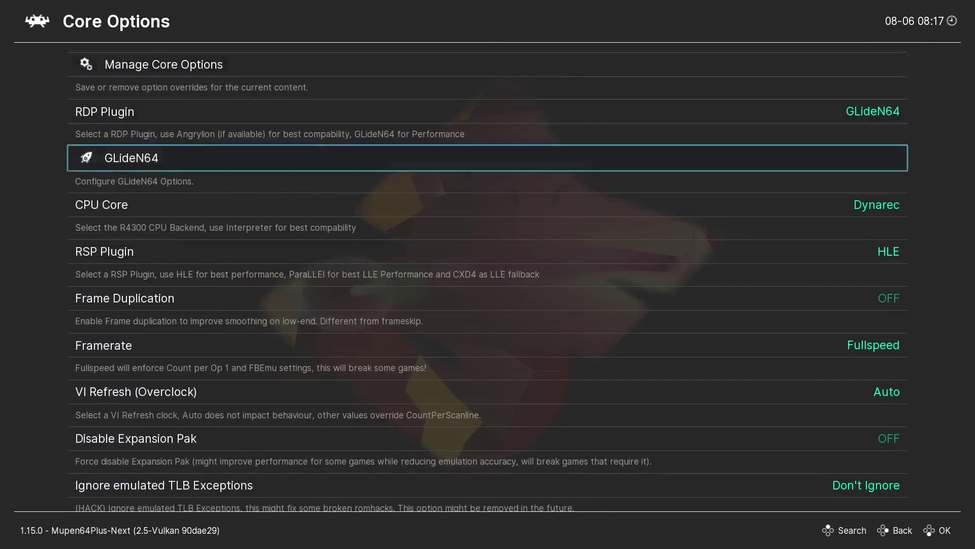
key("Return")
key("Down")
key("Down")
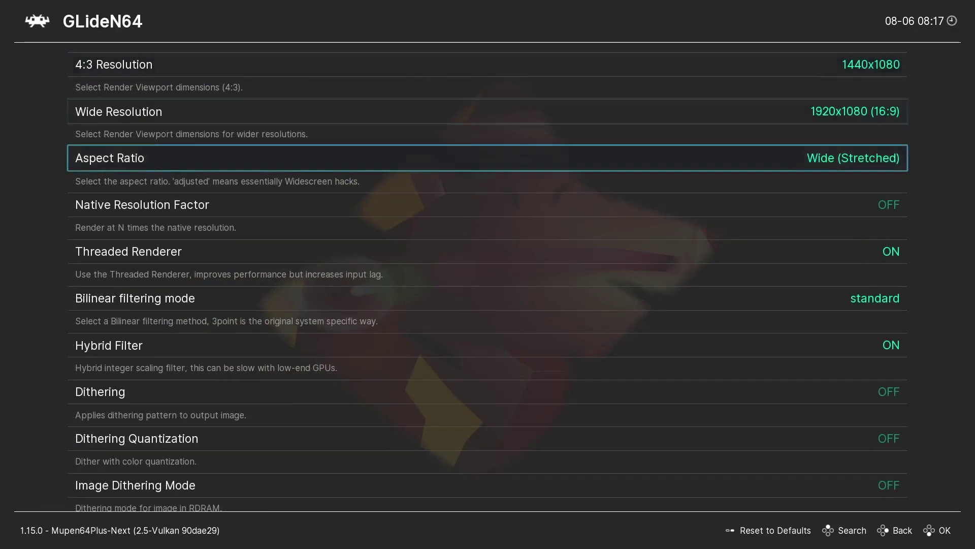
key("Down")
key("Up")
key("Return")
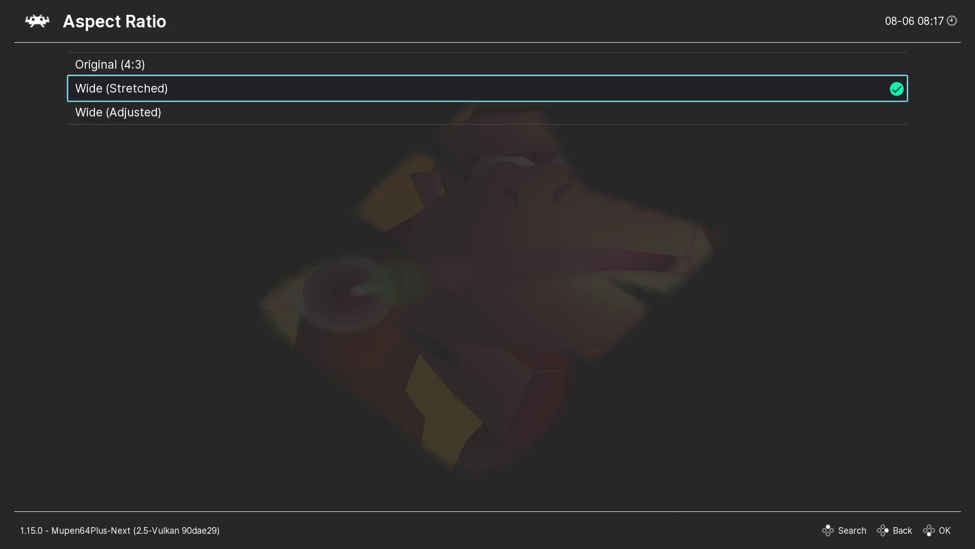
key("BackSpace")
key("BackSpace")
key("BackSpace")
key("Up")
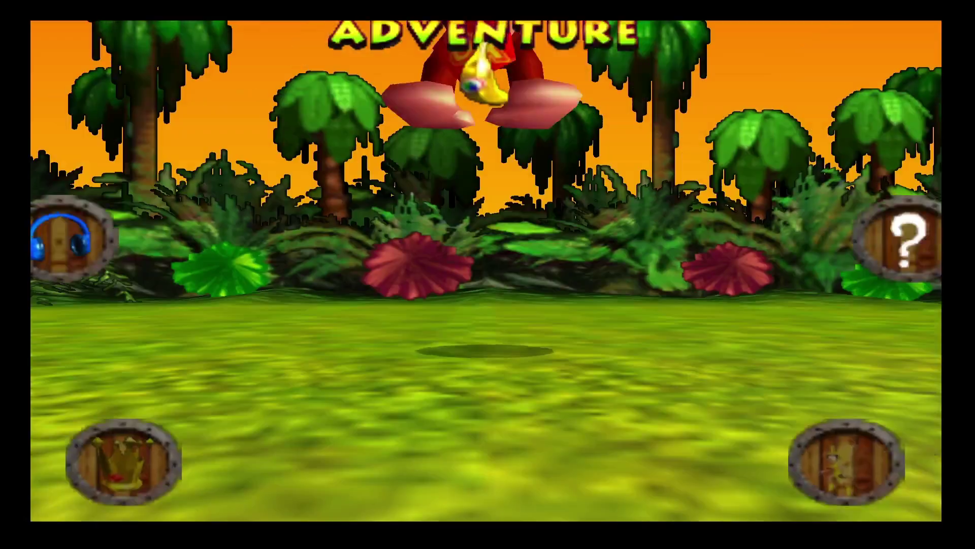
Step: Review the Screen Size and Story Skip settings in the game's own Options screen, and leave it
key("Left")
key("Left")
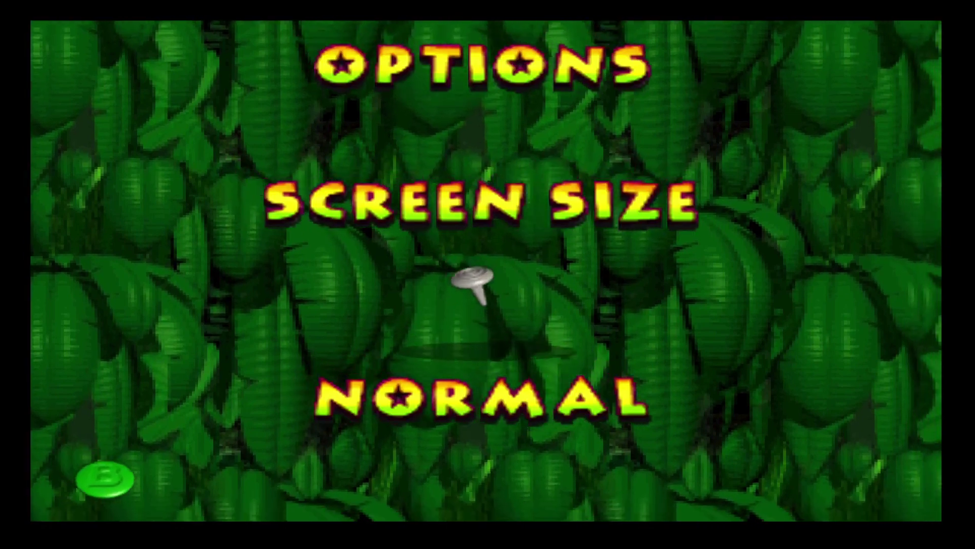
key("Right")
key("Down")
key("Right")
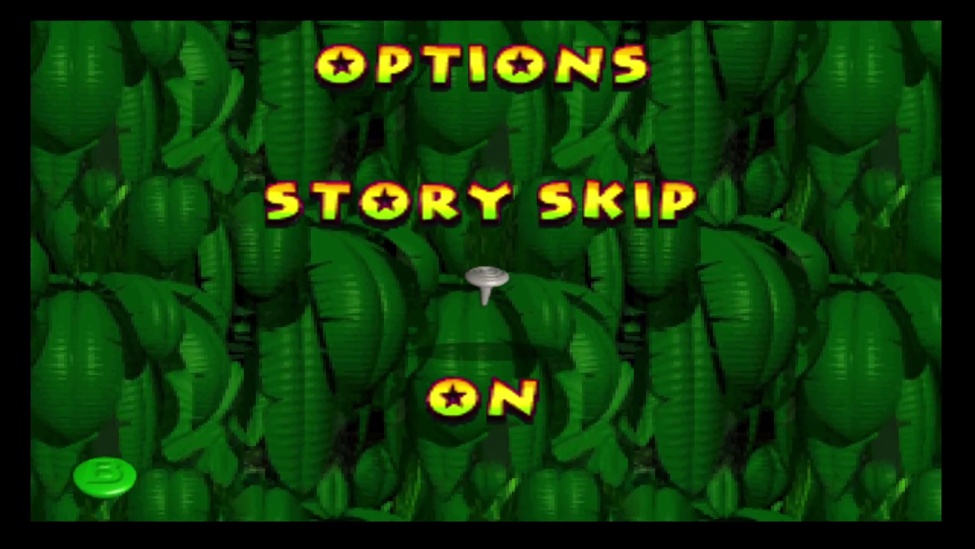
key("Escape")
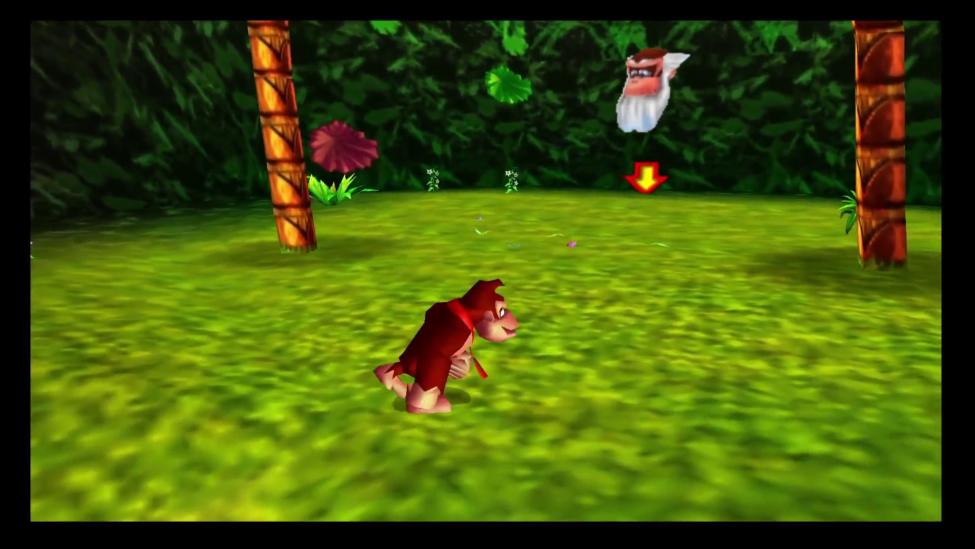
Step: Reopen the Quick Menu over the running gameplay
key("F1")
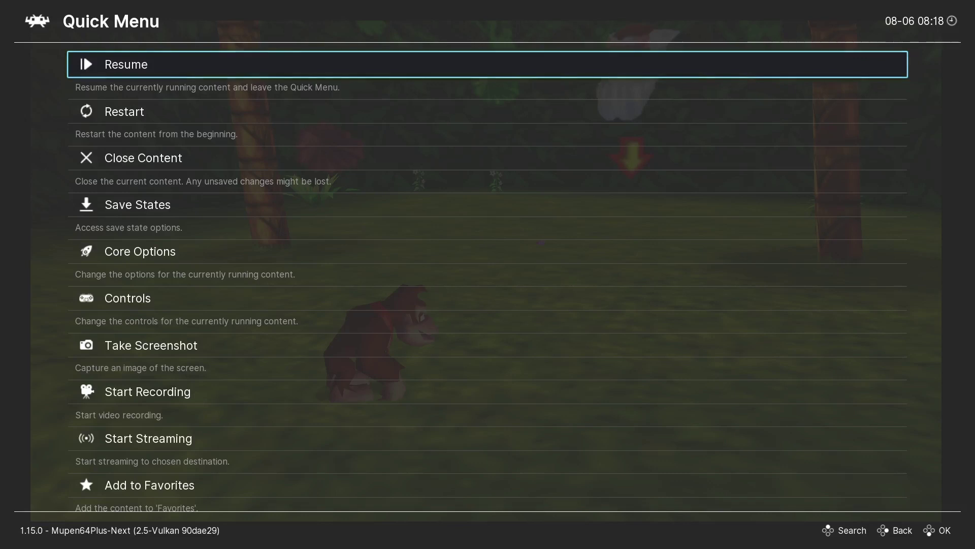